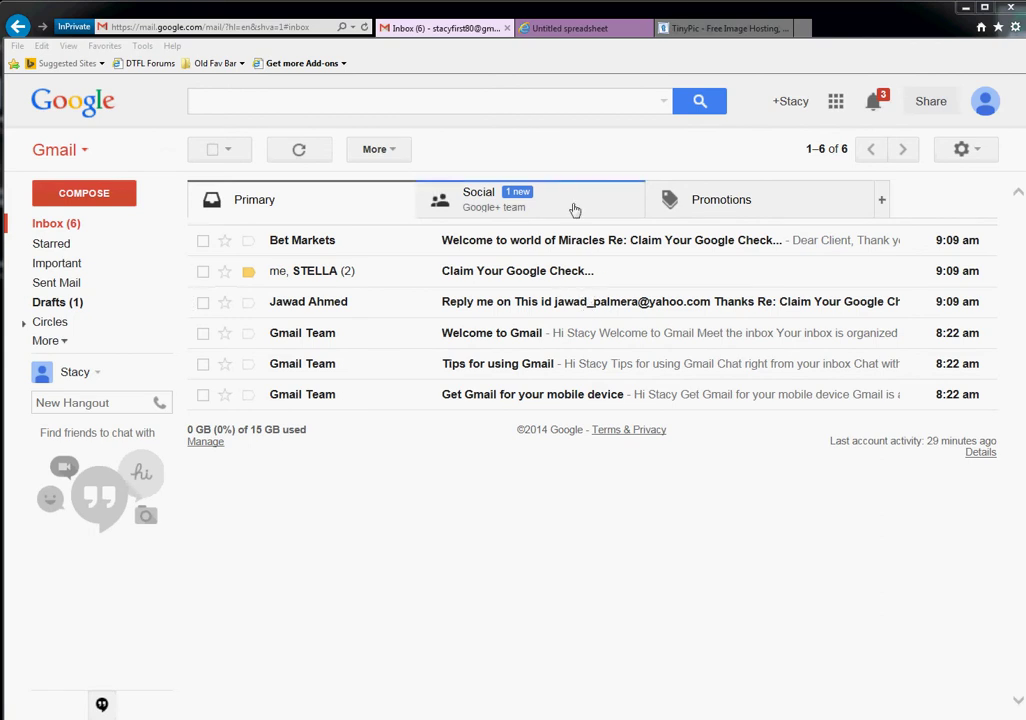
- Start a new message with the subject ':: Important:: Claim your Google Check...'
left_click(110, 195)
left_click(578, 353)
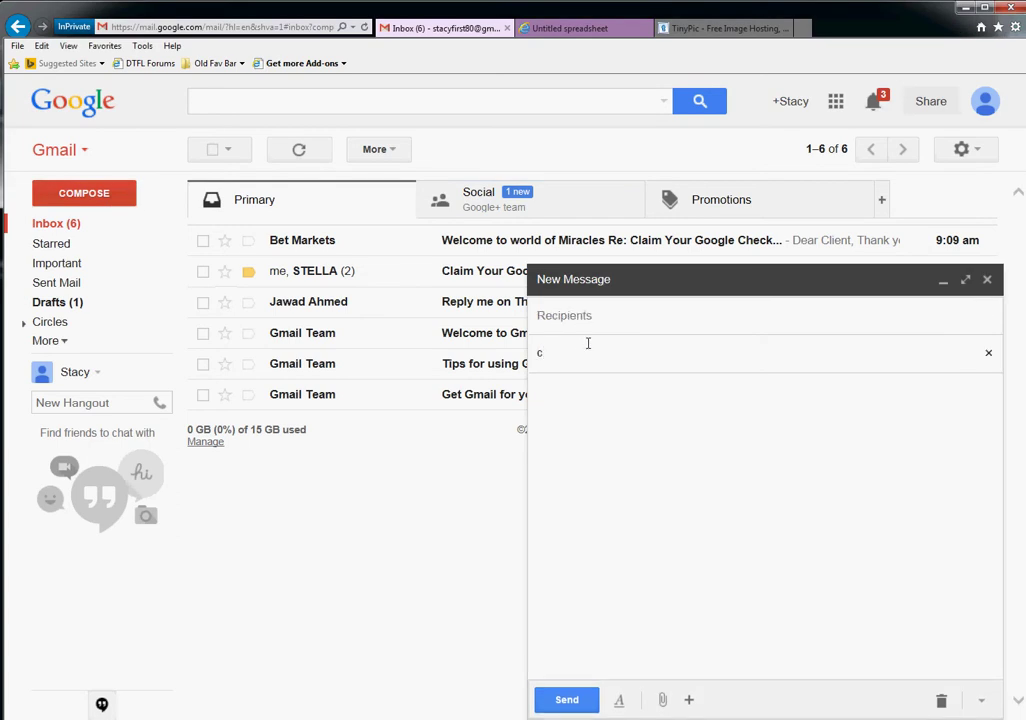
type("Claim y")
type("our Google Check...")
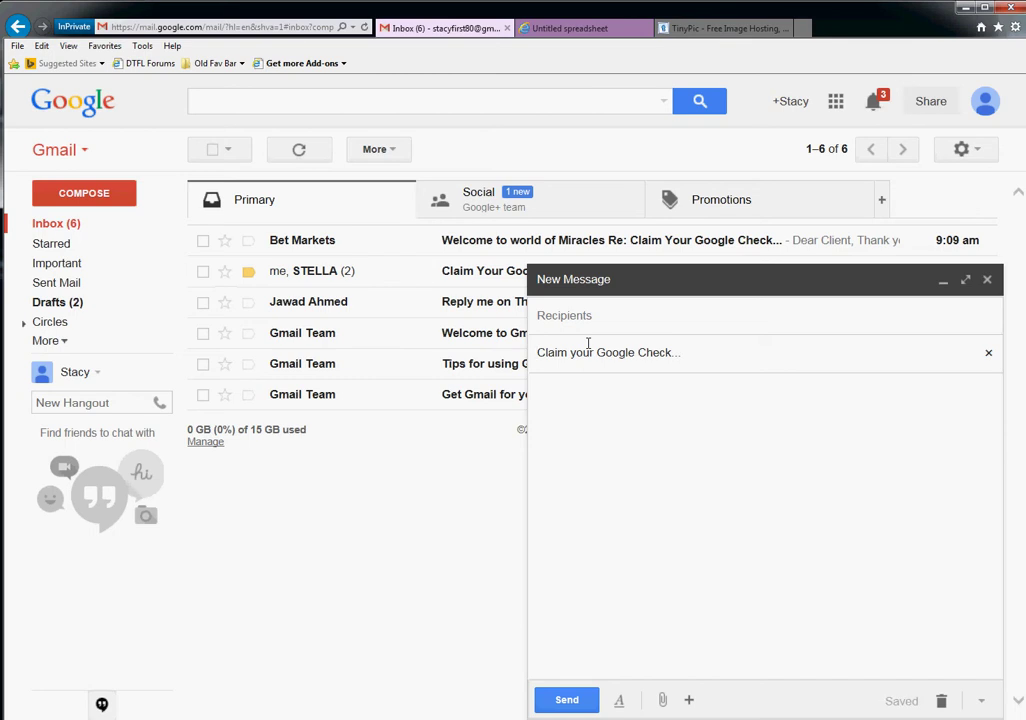
key("Home")
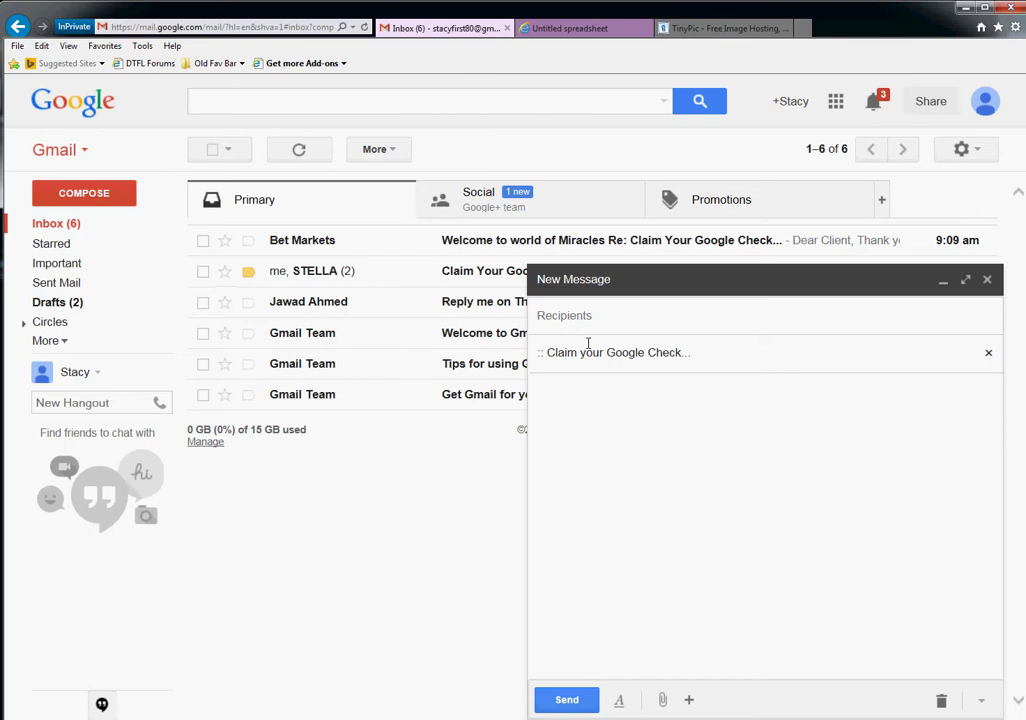
type("Important::")
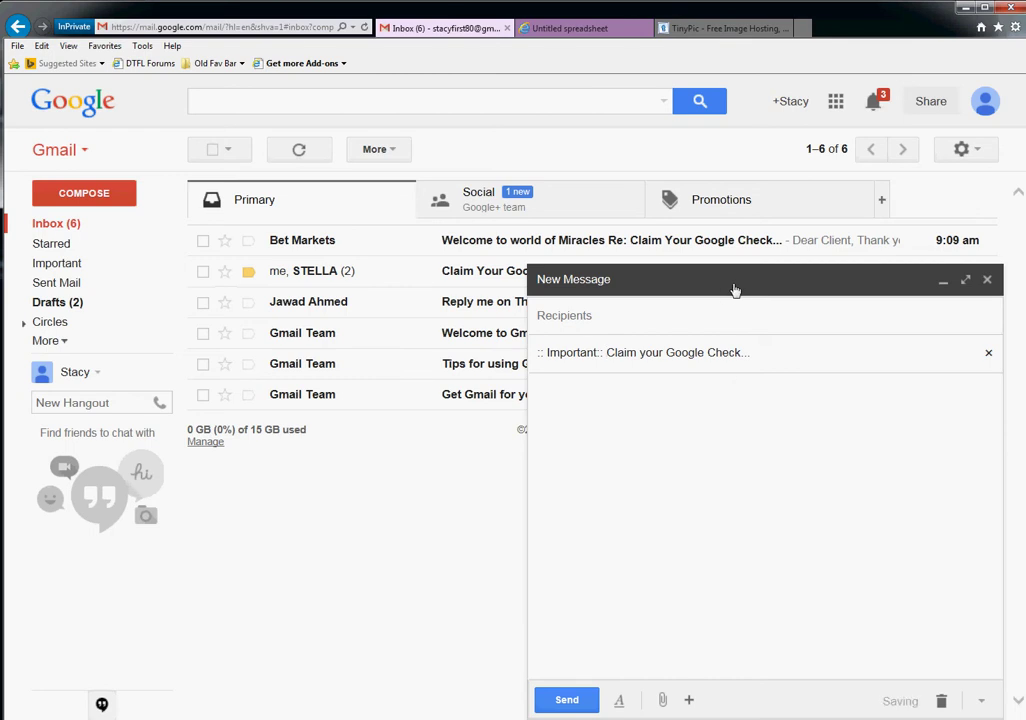
- Paste the prepared message text, which ends in a 'Click Here' link, into the body
left_click(634, 419)
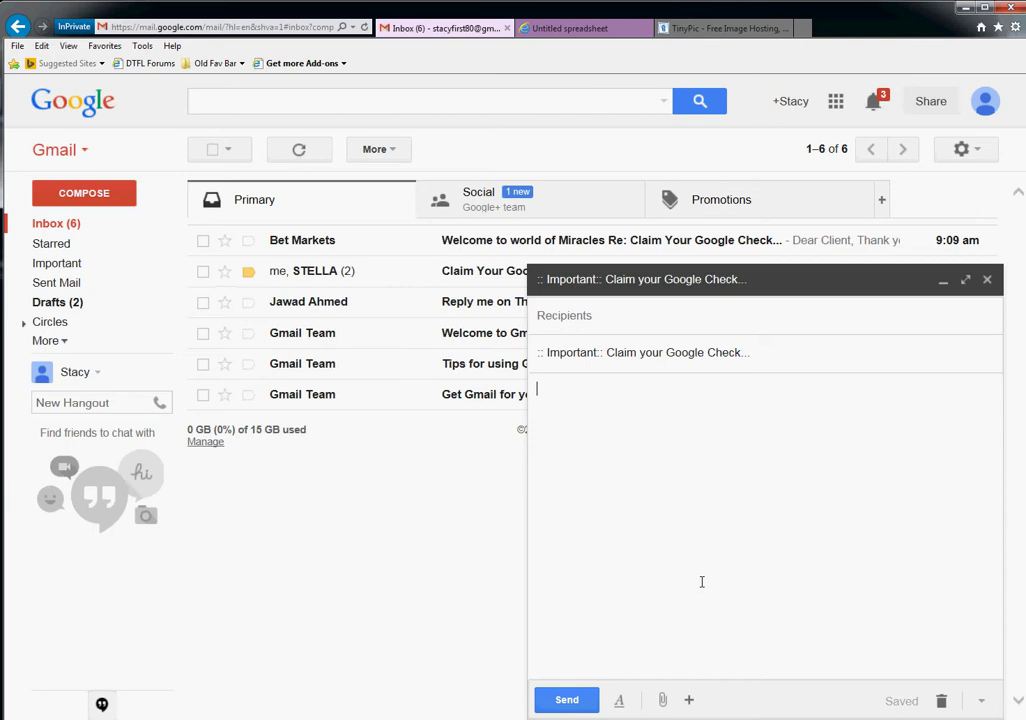
right_click(628, 415)
left_click(657, 471)
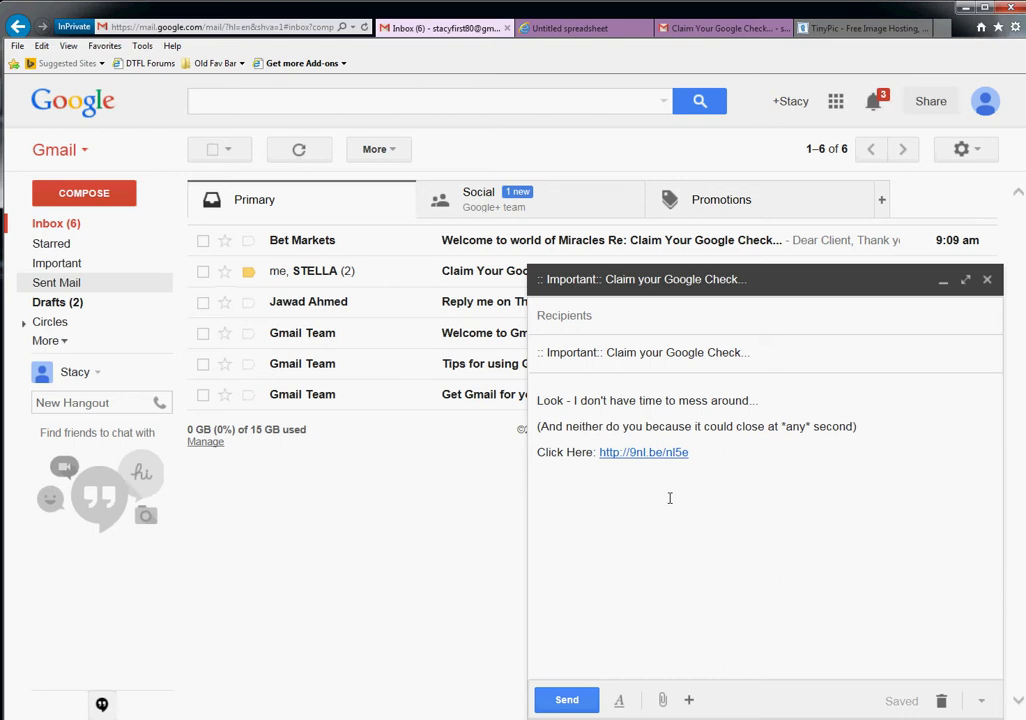
mouse_move(688, 700)
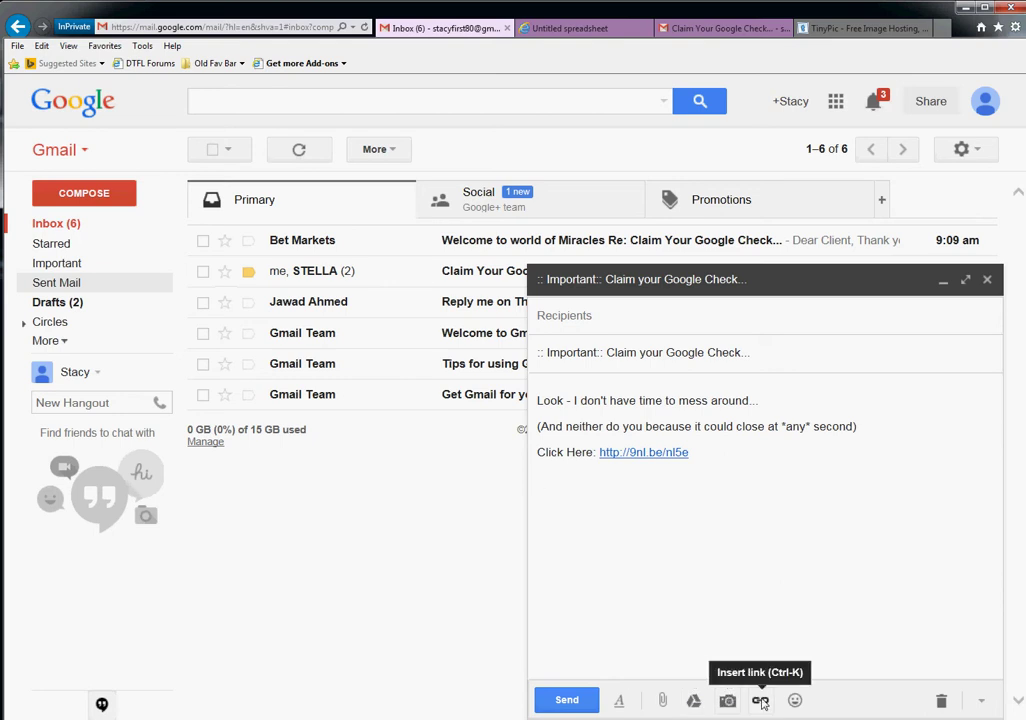
- Insert the Adsense money banner from its TinyPic web address below the link
left_click(727, 700)
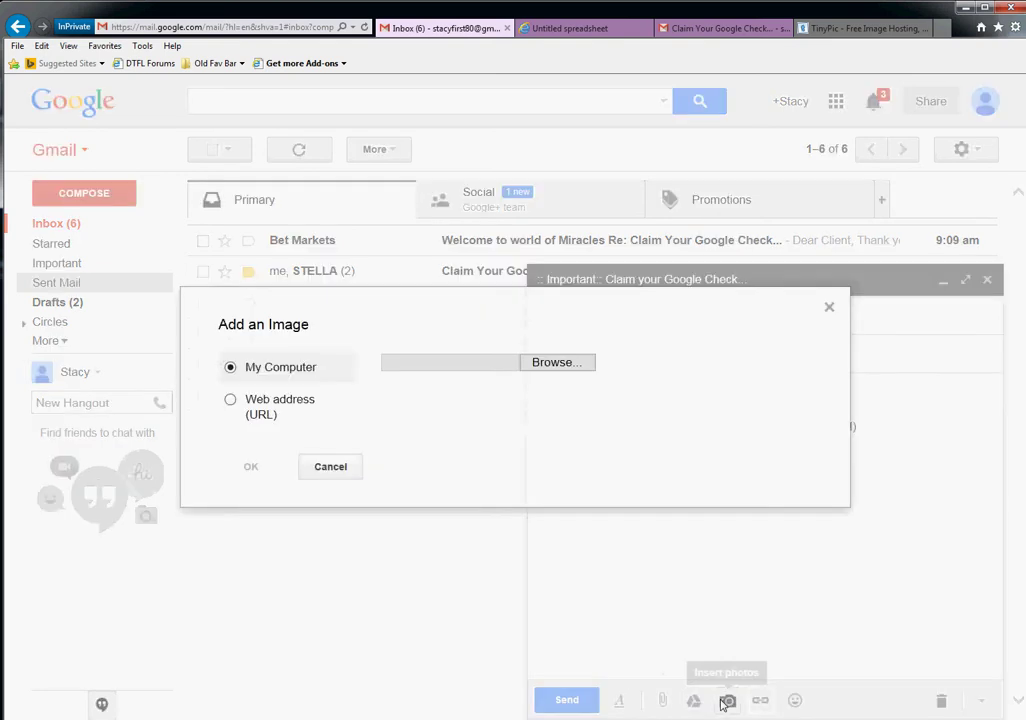
left_click(231, 402)
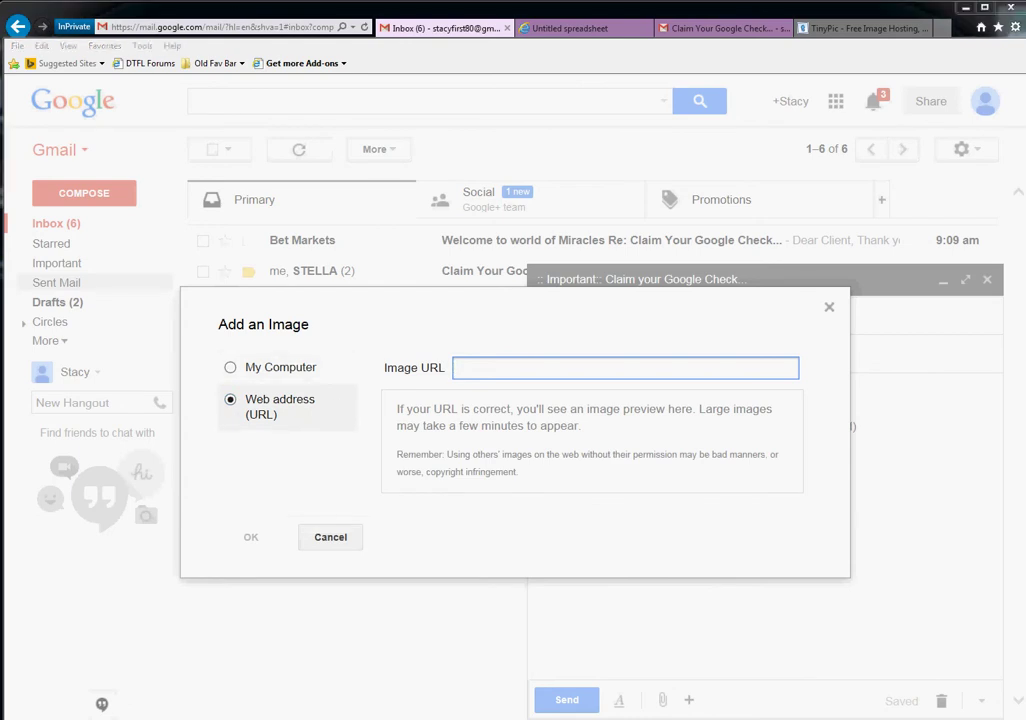
left_click(481, 372)
type("http://i39.tinypic.com/10p7c75.png")
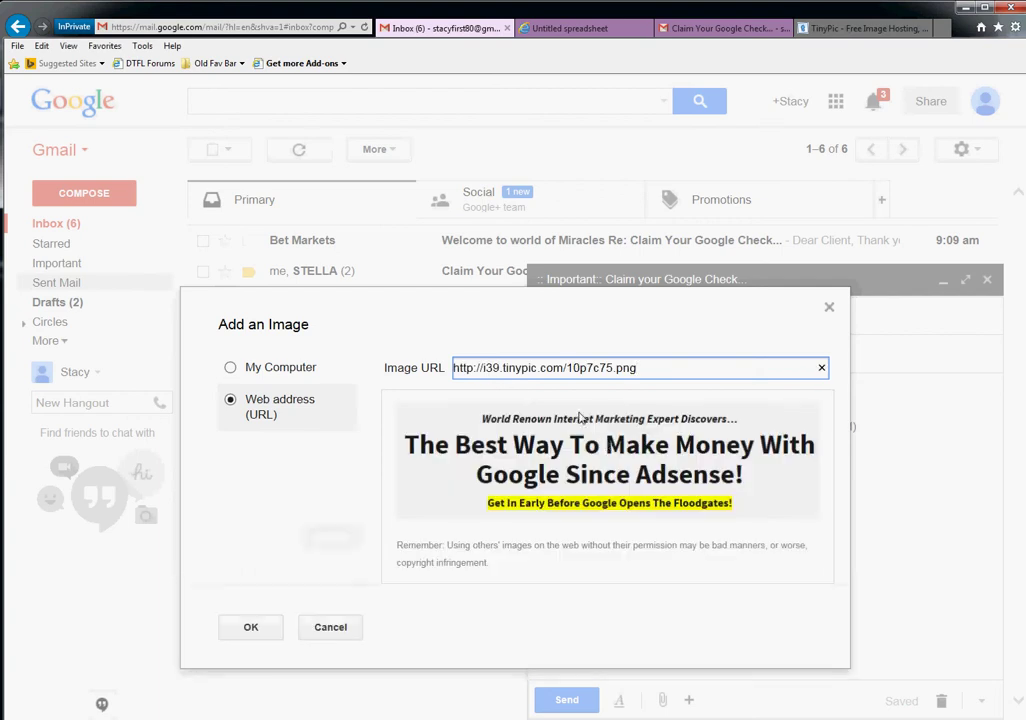
left_click(250, 627)
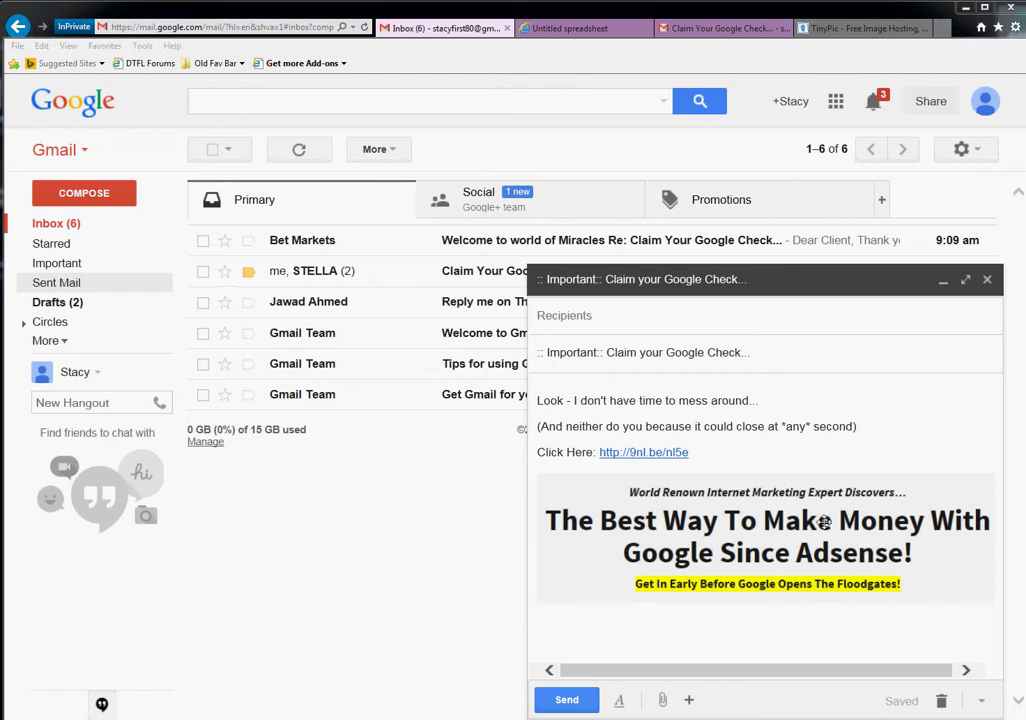
left_click(599, 629)
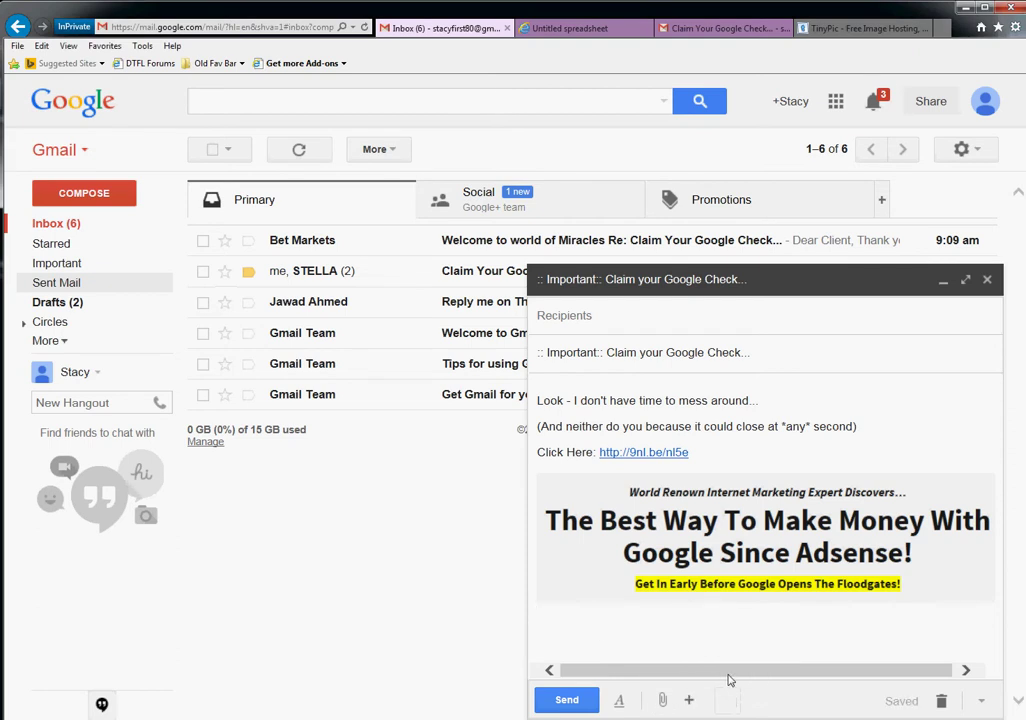
- Insert the Helpouts Profits image from its TinyPic web address below the banner
mouse_move(688, 700)
left_click(727, 701)
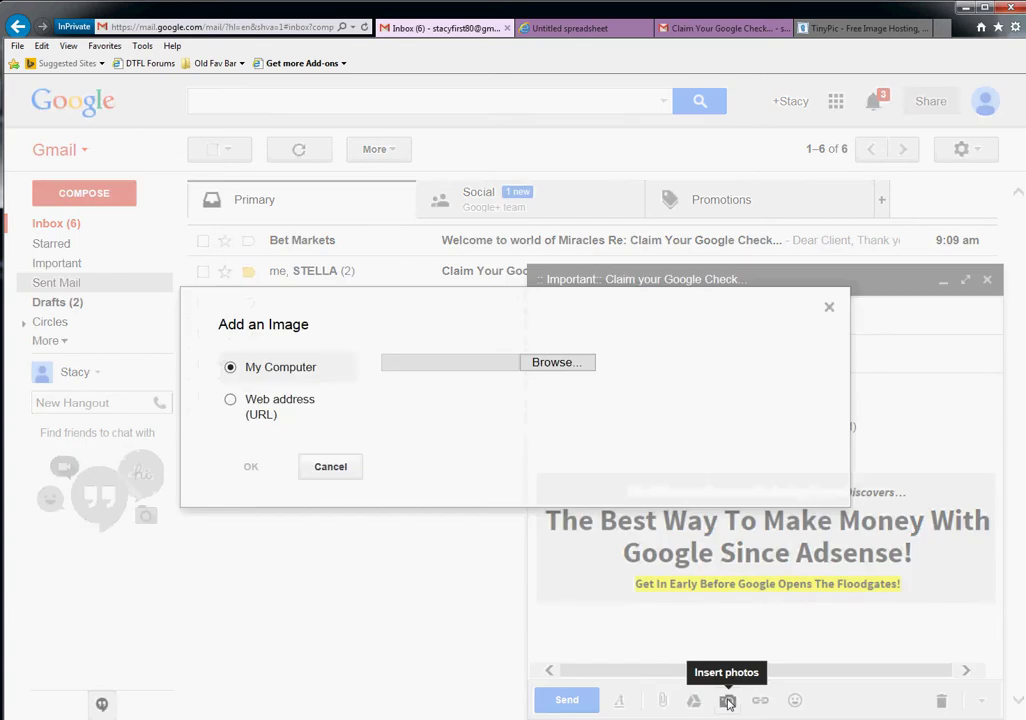
left_click(231, 402)
type("http://i41.tinypic.com/b3pu6d.png")
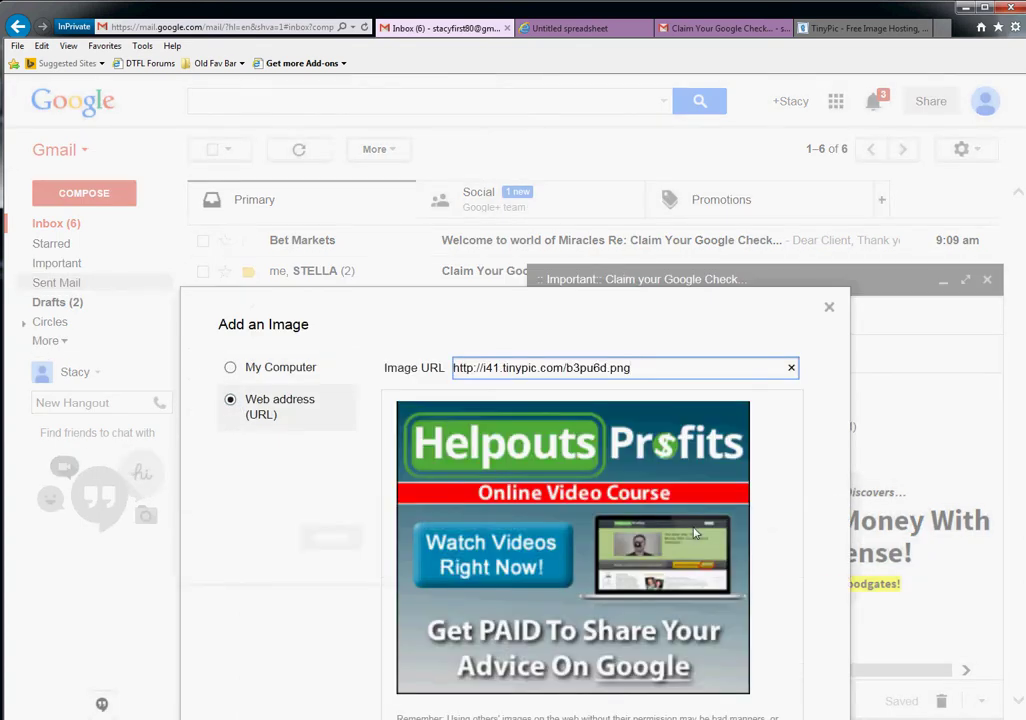
left_click_drag(351, 368, 385, 279)
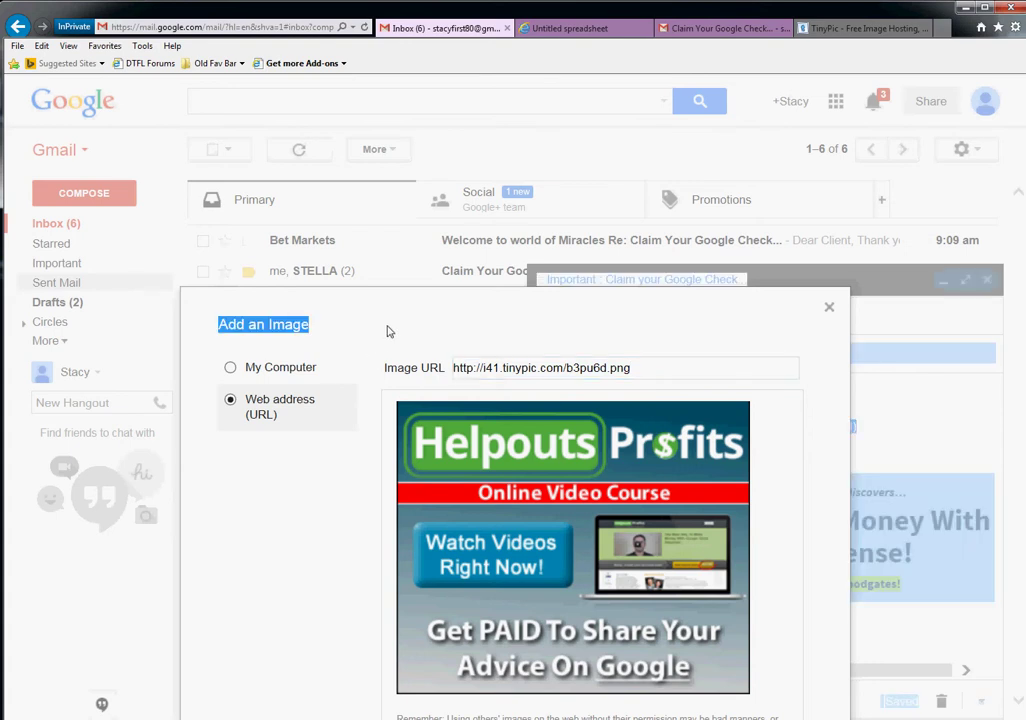
left_click(254, 681)
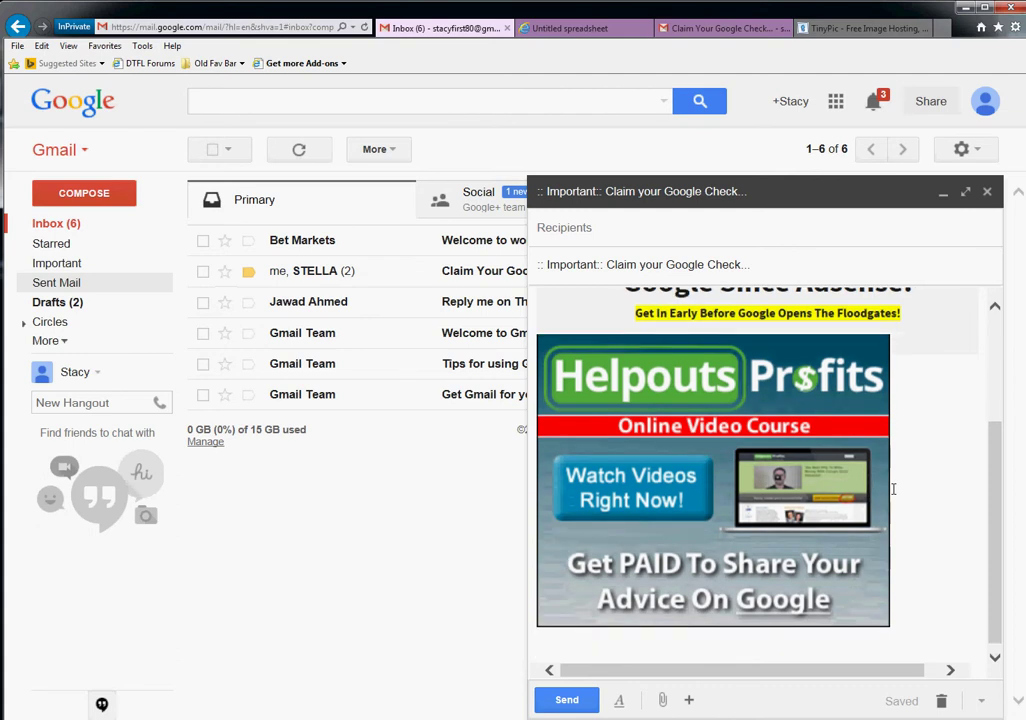
- Copy the 'Real People, Real Checks' link line from the older Claim email into the draft below the image
left_click(735, 28)
scroll(380, 330, "down", 3)
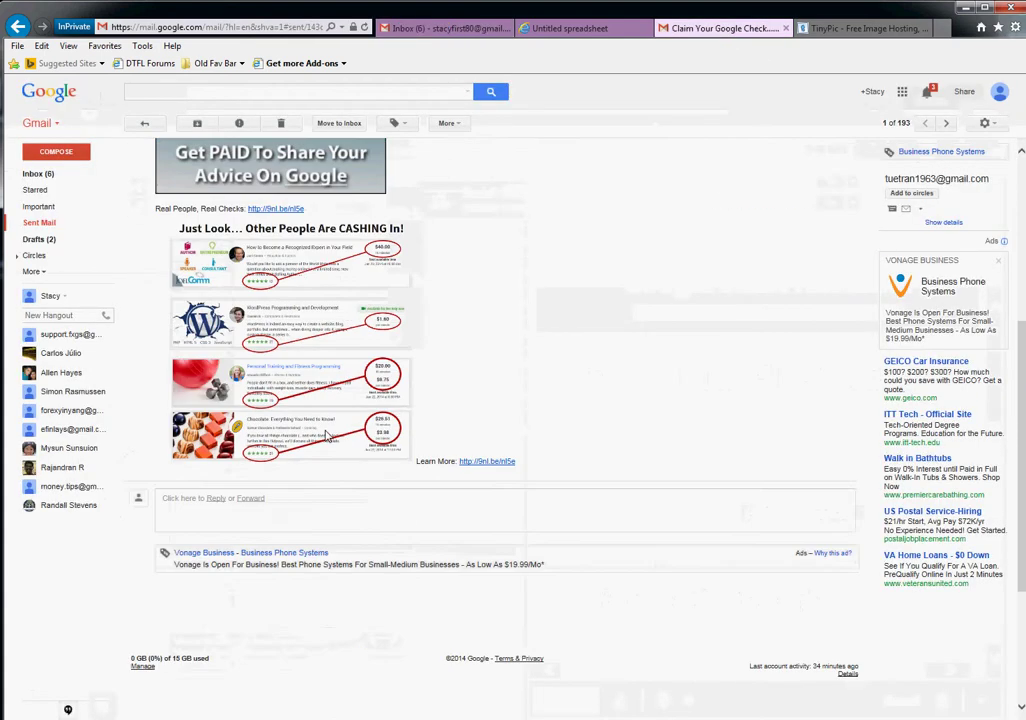
left_click_drag(304, 297, 168, 302)
key("ctrl+c")
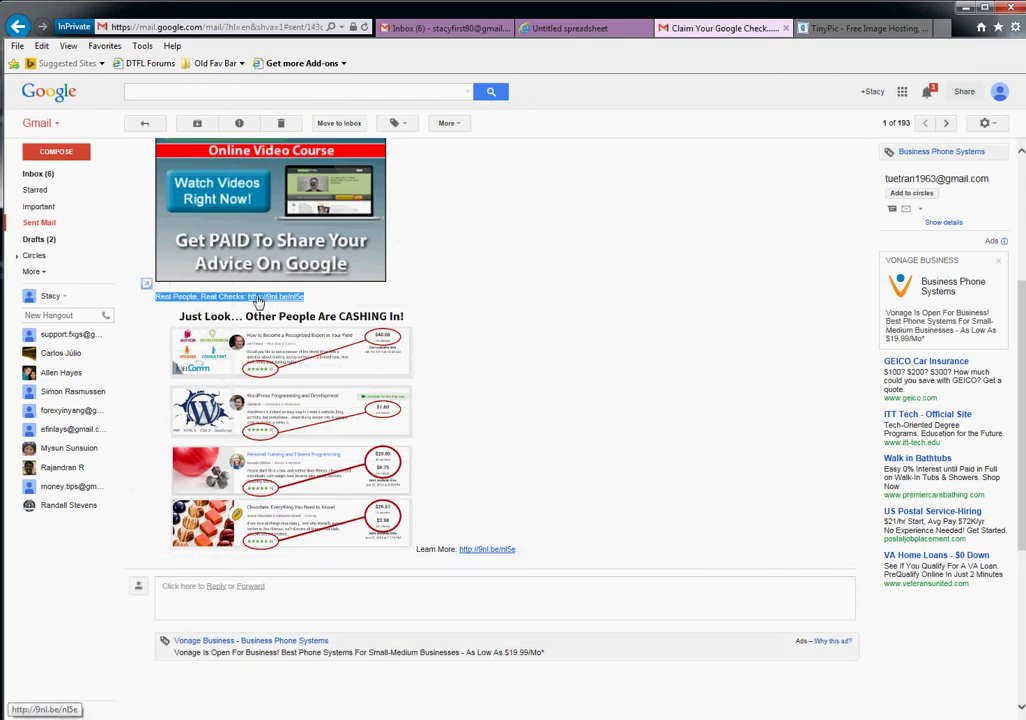
left_click(445, 28)
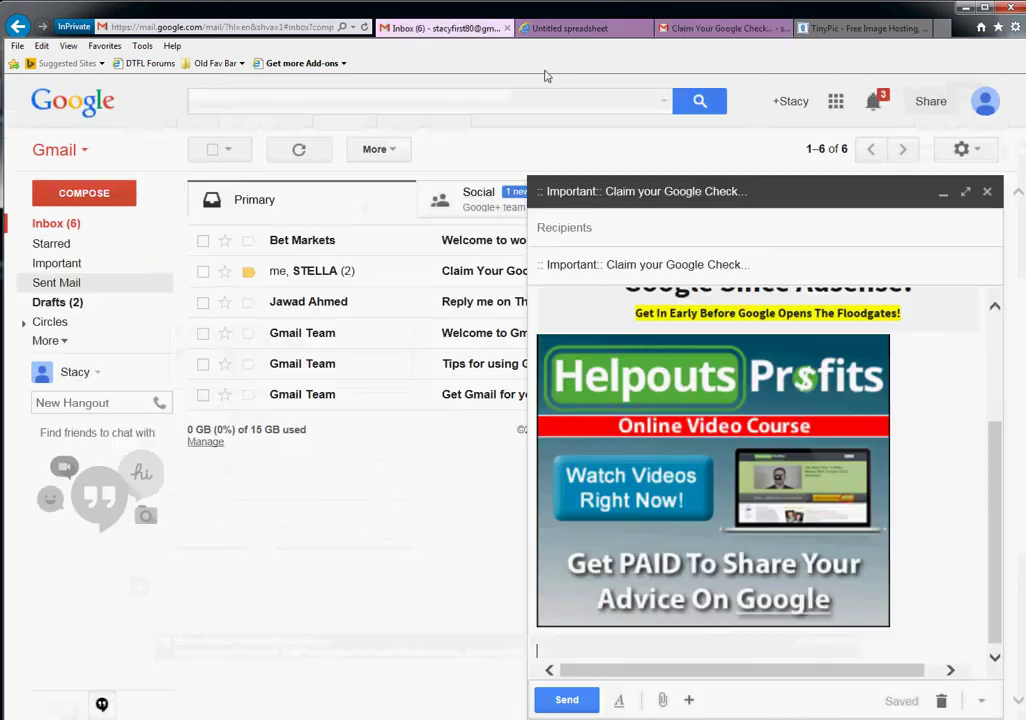
key("ctrl+v")
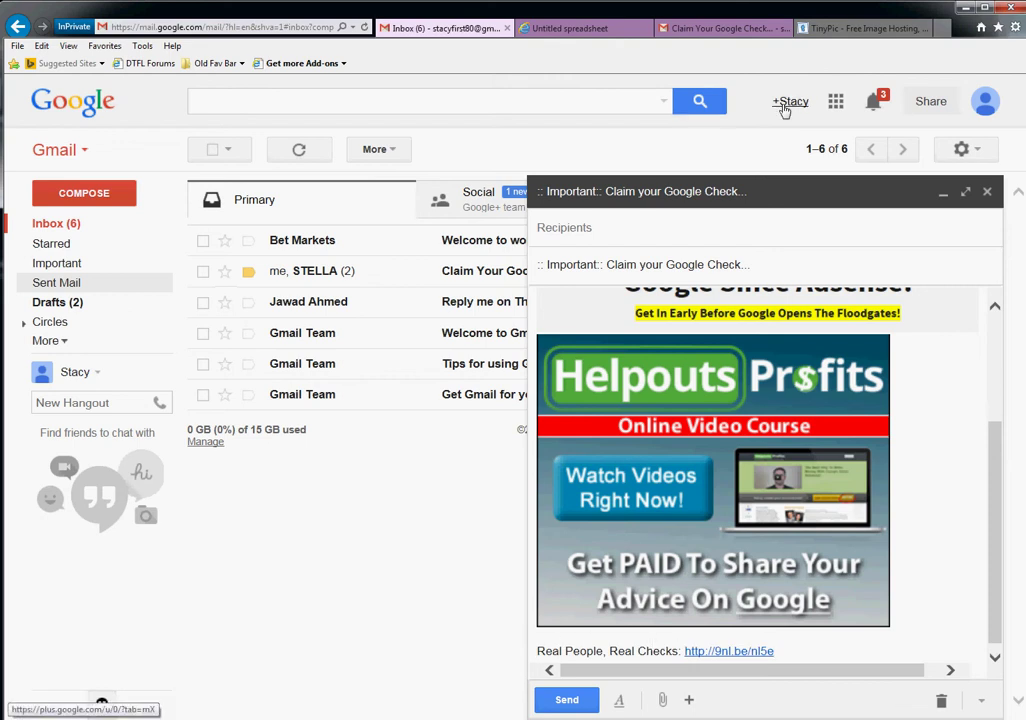
key("Return")
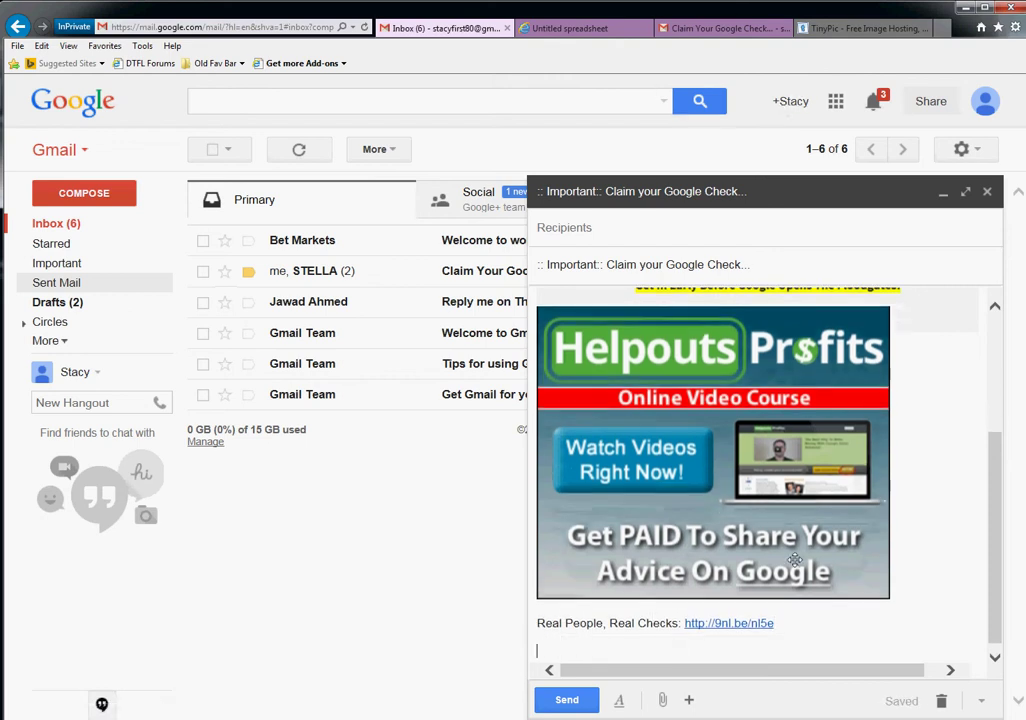
- Insert the 'Other People Are CASHING In!' jkdjyr.png screenshot by URL, then view its TinyPic share page
left_click(727, 700)
left_click(230, 399)
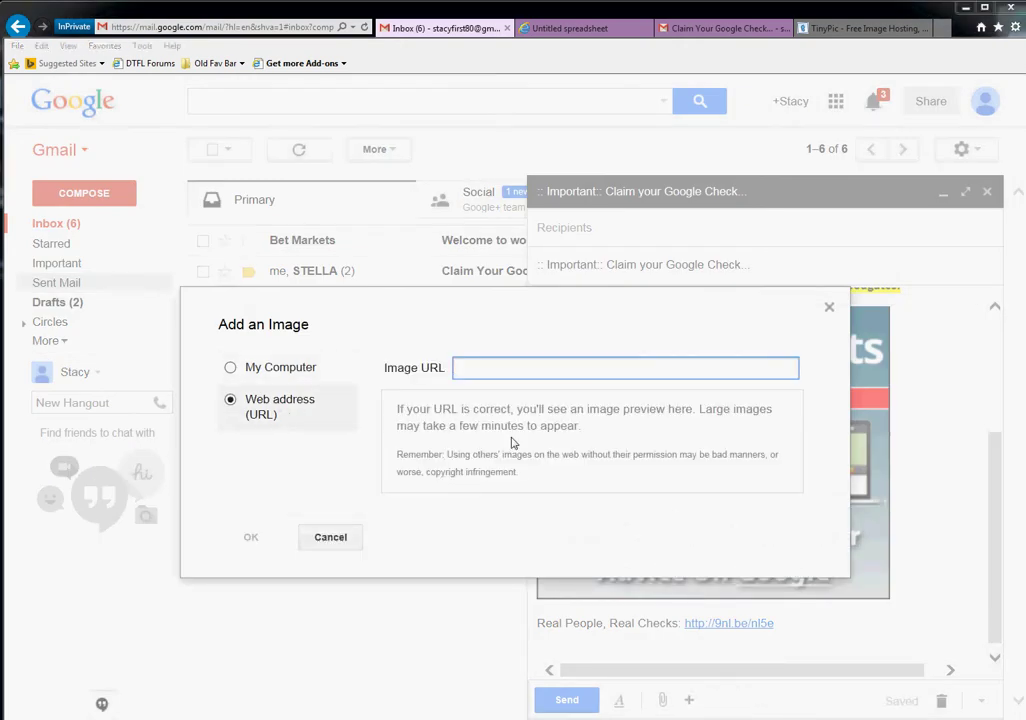
type("http://i41.tinypic.com/jkdjyr.png")
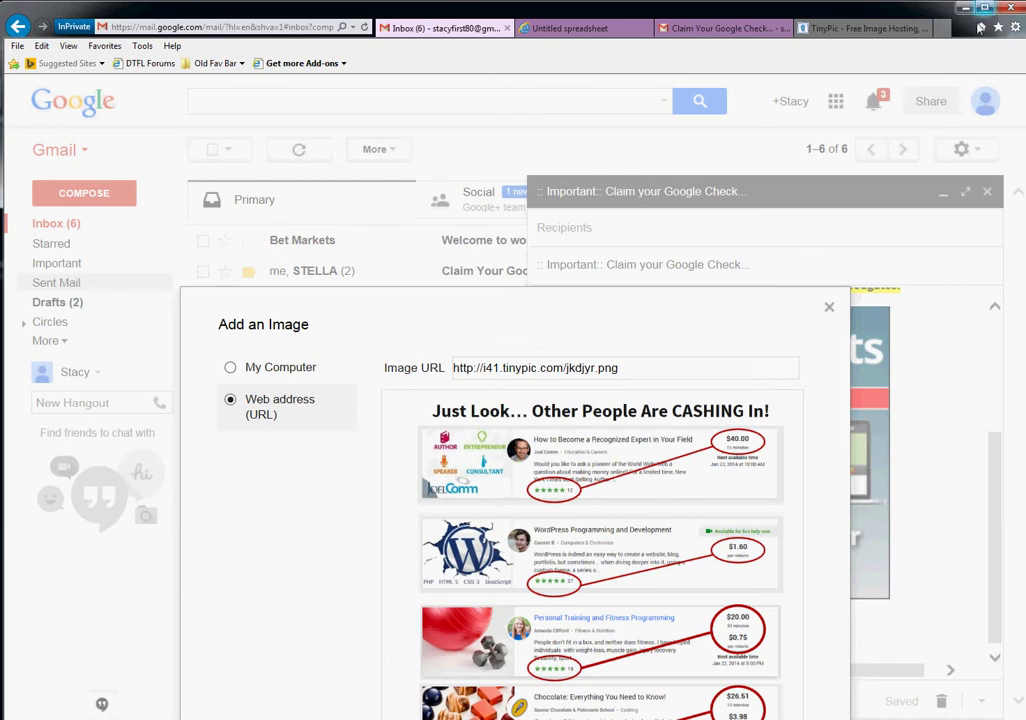
triple_click(309, 485)
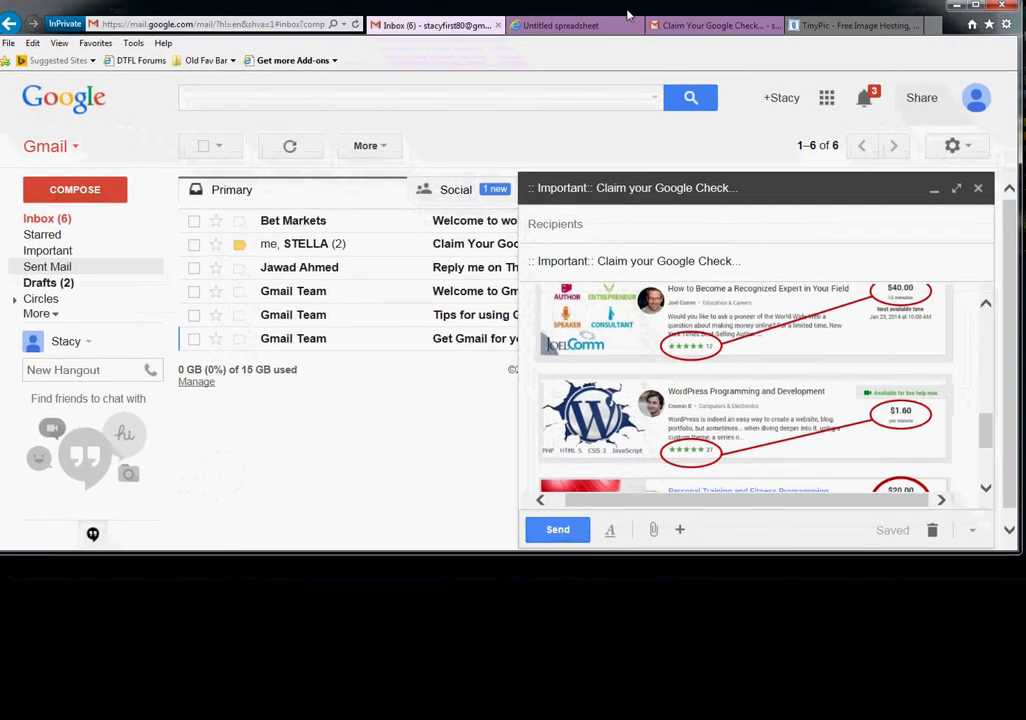
left_click_drag(818, 554, 824, 662)
left_click_drag(824, 710, 824, 719)
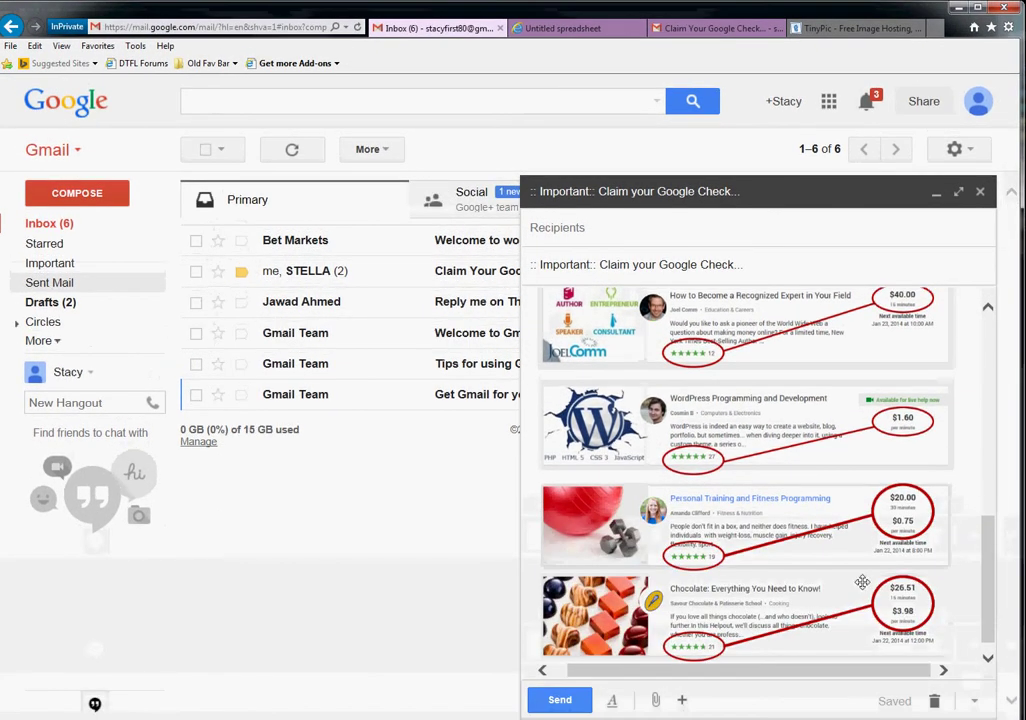
left_click(831, 29)
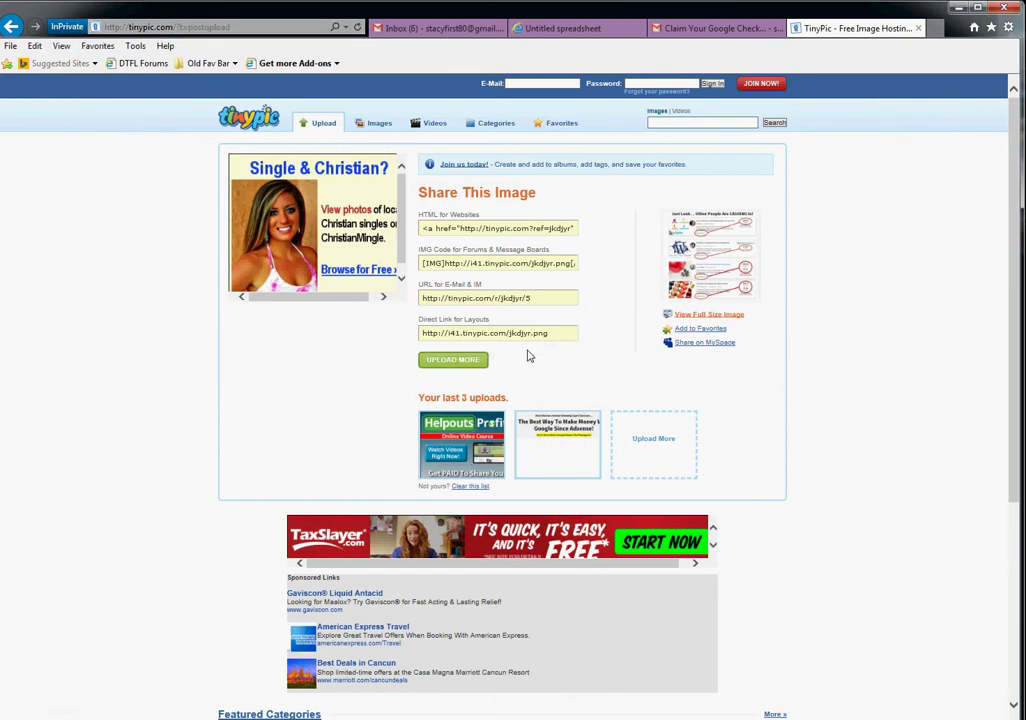
- Select the image's direct link on TinyPic, then return to the Gmail draft
left_click_drag(557, 336, 420, 336)
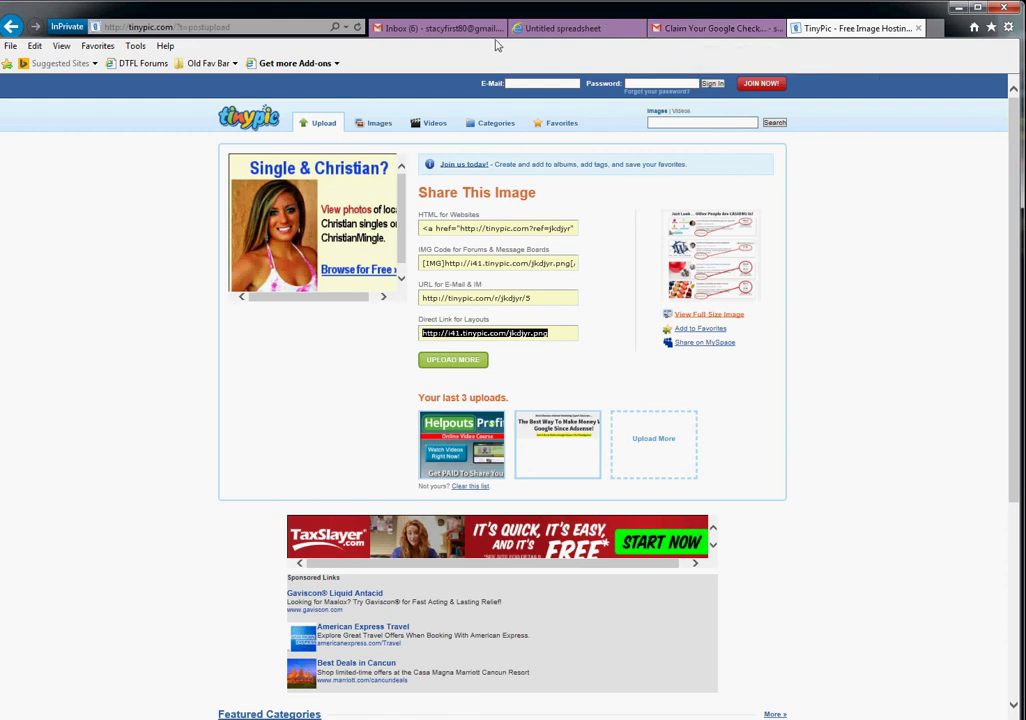
left_click(455, 30)
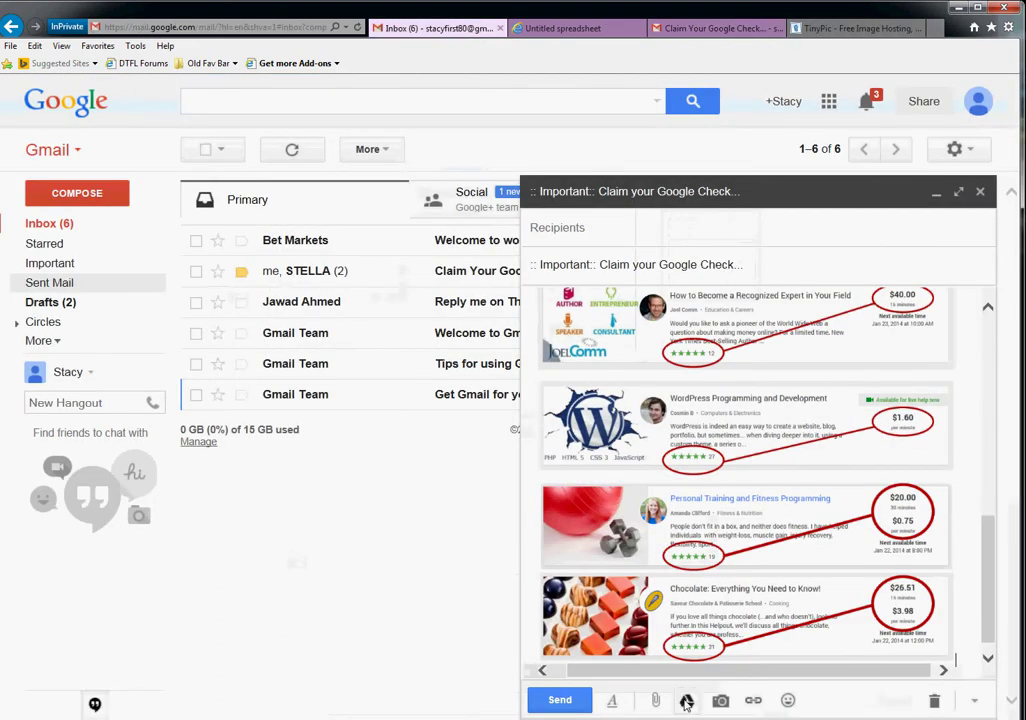
mouse_move(687, 700)
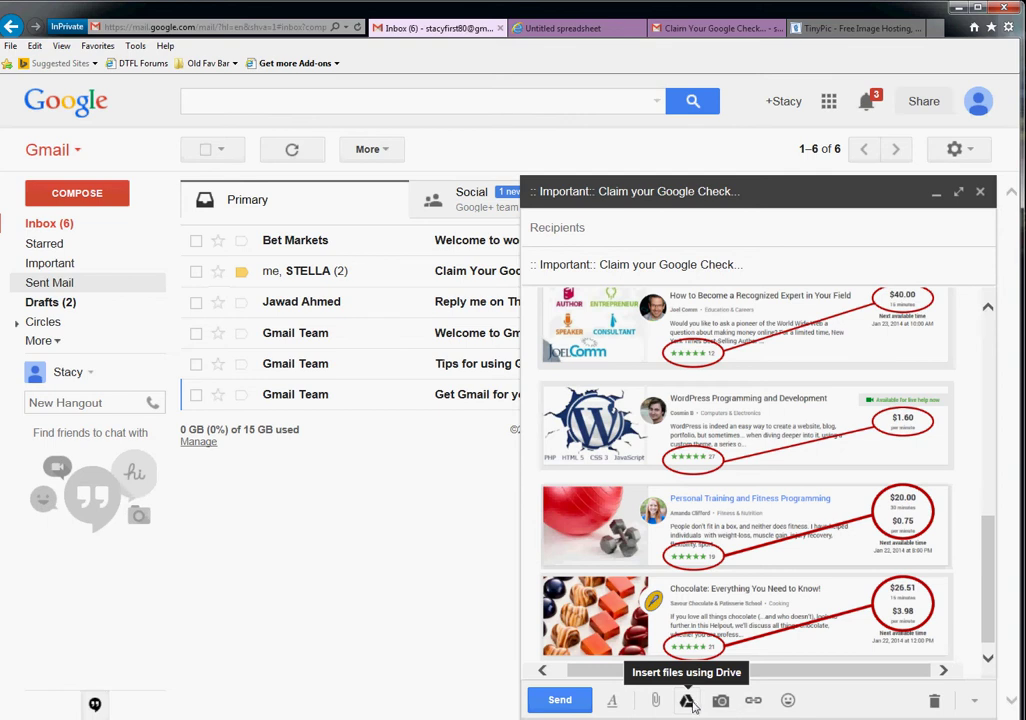
- Fix the truncated start of the link line so it reads 'Real People, Real Checks'
scroll(722, 496, "up", 3)
scroll(722, 496, "down", 1)
left_click_drag(751, 393, 563, 397)
left_click(564, 394)
left_click_drag(766, 392, 530, 395)
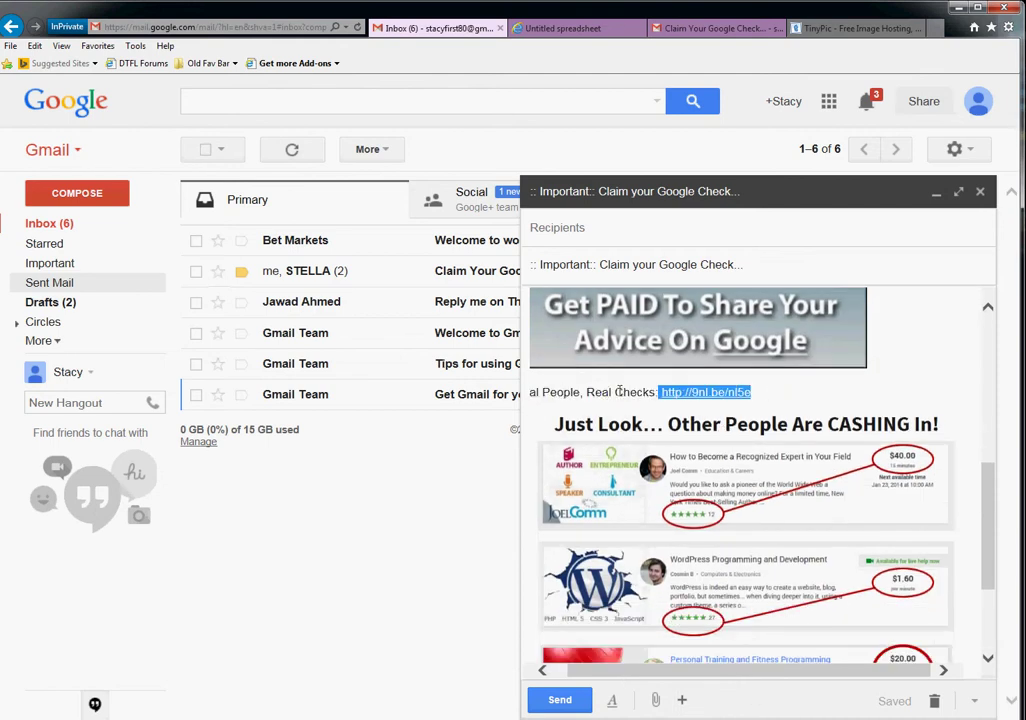
left_click(543, 399)
key("Home")
type("Re")
key("BackSpace")
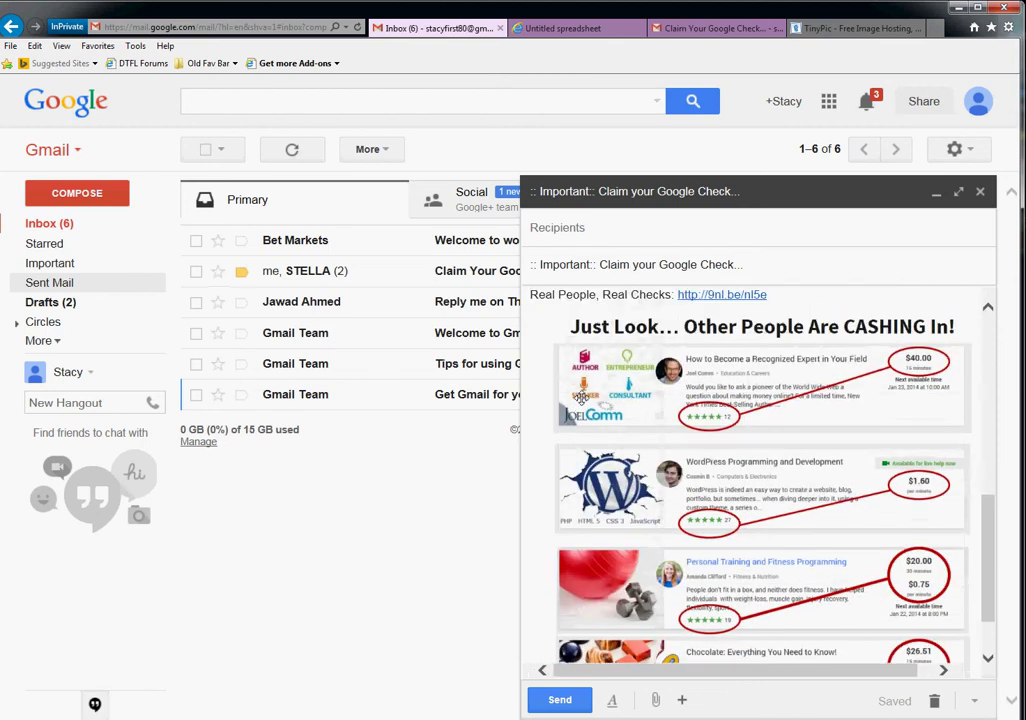
- Copy the 'Real People, Real Checks' link line and paste it below the course card
left_click_drag(770, 295, 547, 300)
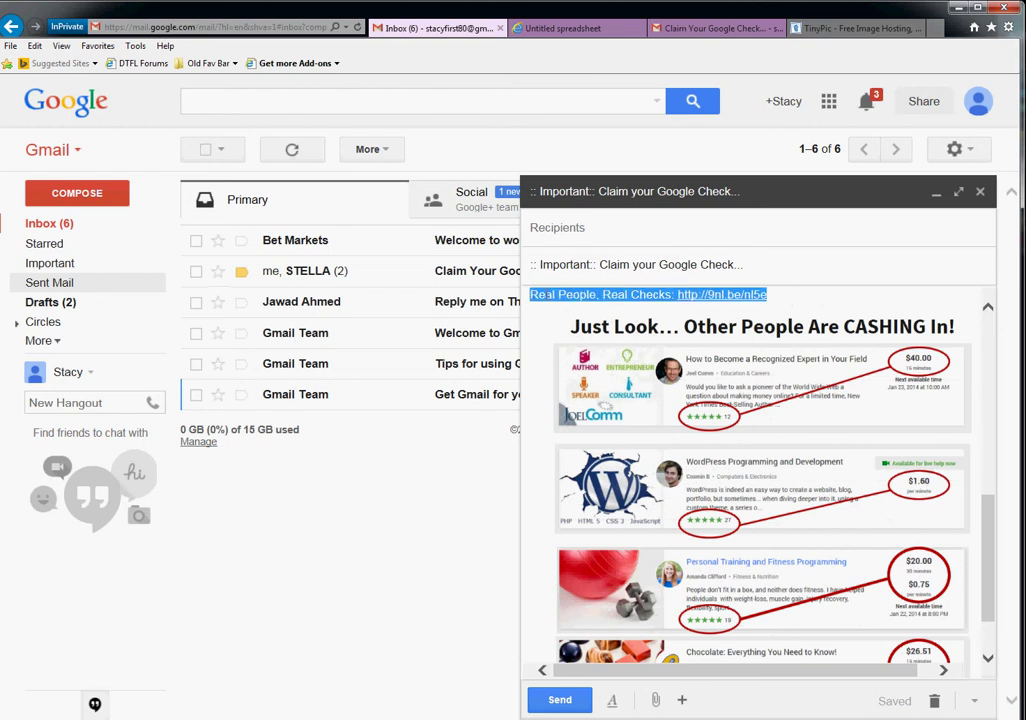
right_click(547, 300)
left_click(587, 339)
scroll(620, 517, "down", 1)
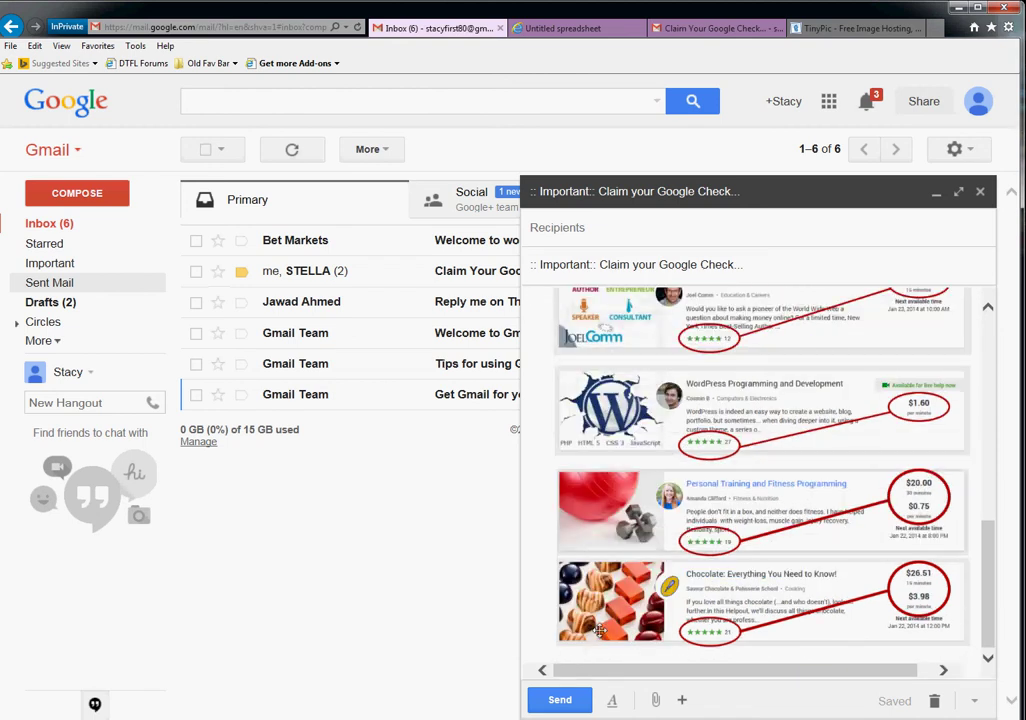
key("ctrl+Home")
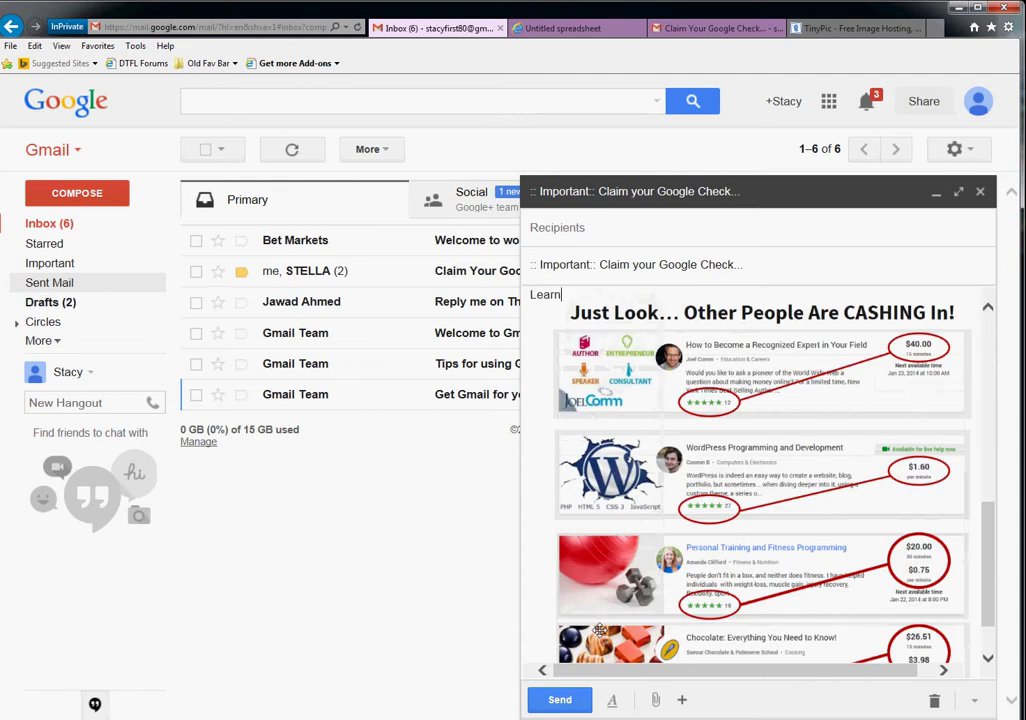
scroll(599, 630, "down", 1)
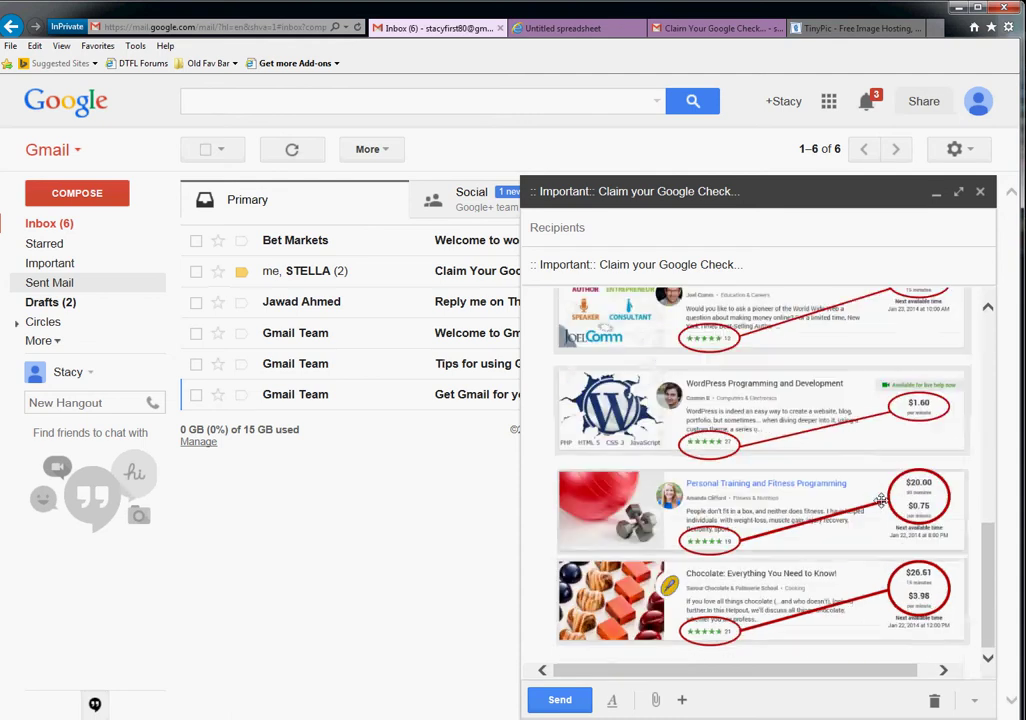
left_click(713, 651)
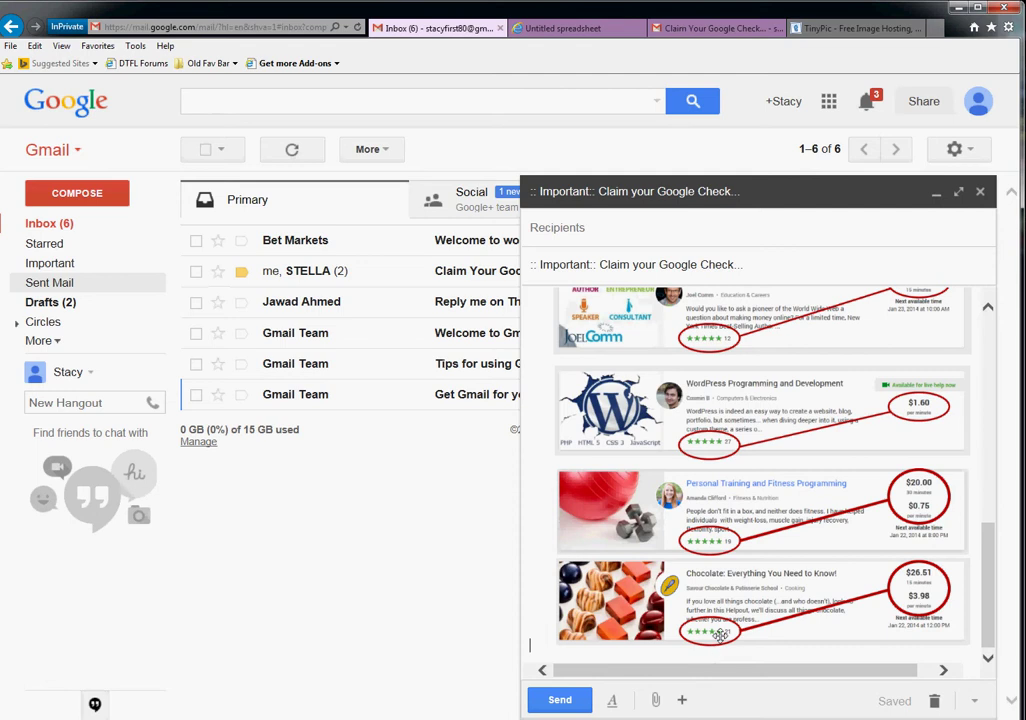
key("BackSpace")
type("Learn")
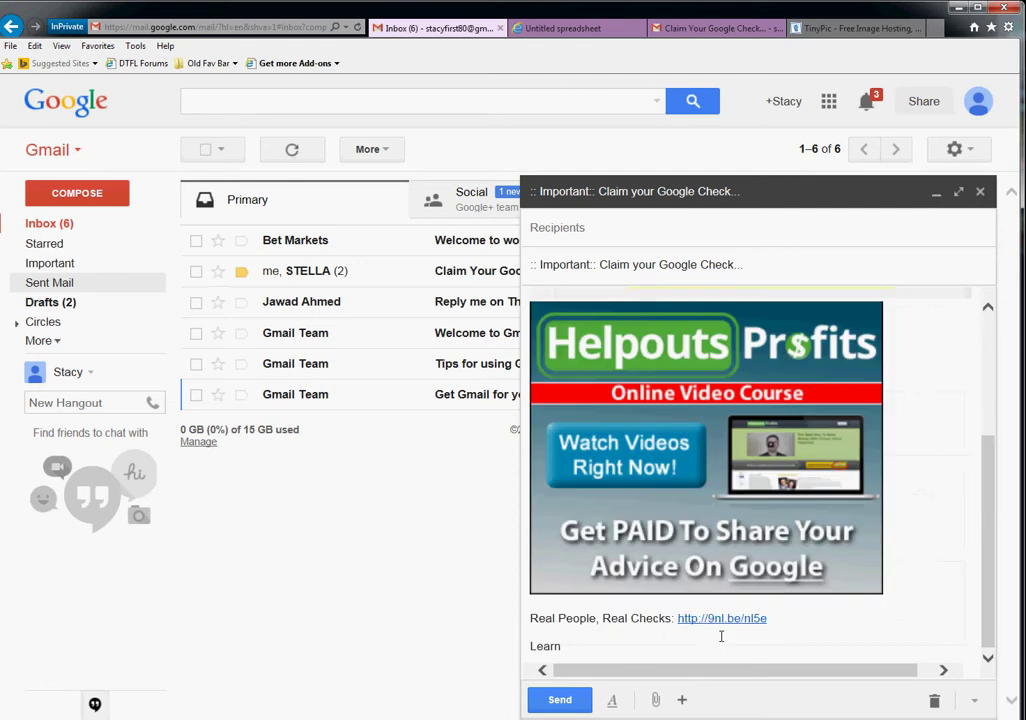
key("ctrl+v")
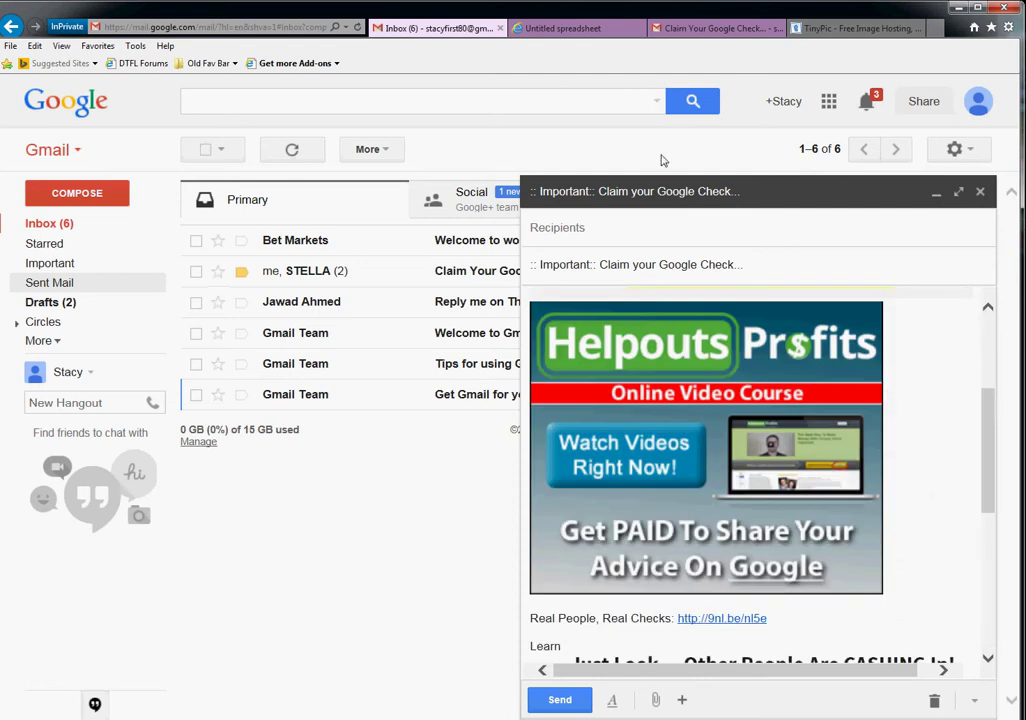
- Paste the link after 'Learn More:' and delete the label text, leaving only the URL
scroll(739, 316, "down", 3)
scroll(779, 400, "down", 2)
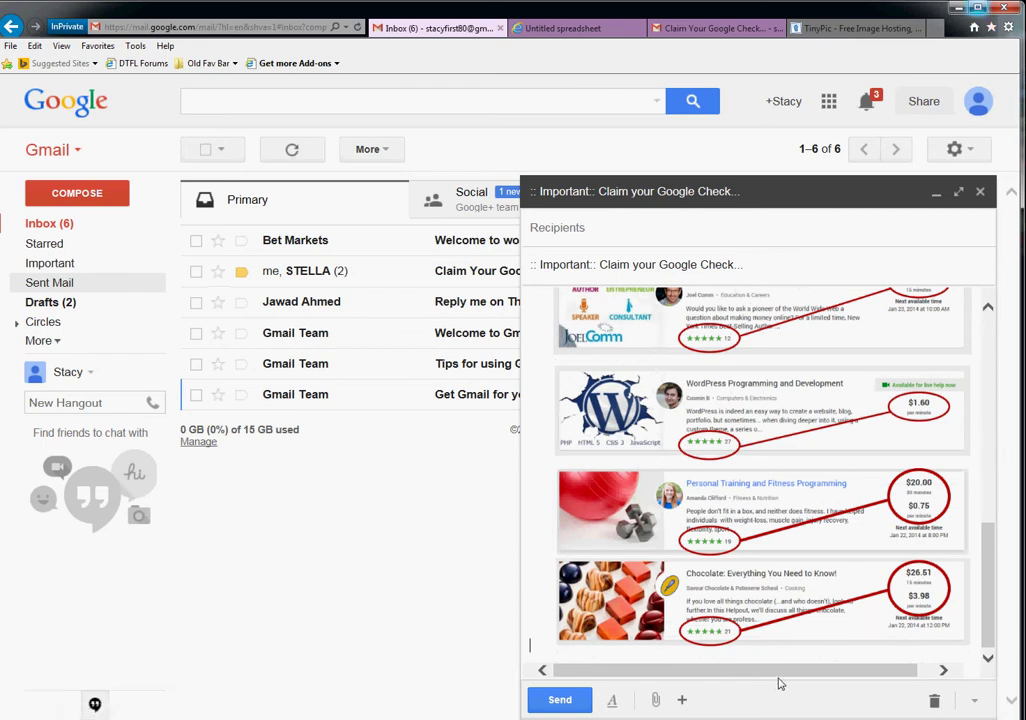
left_click_drag(783, 680, 870, 676)
scroll(969, 633, "up", 1)
scroll(969, 591, "down", 1)
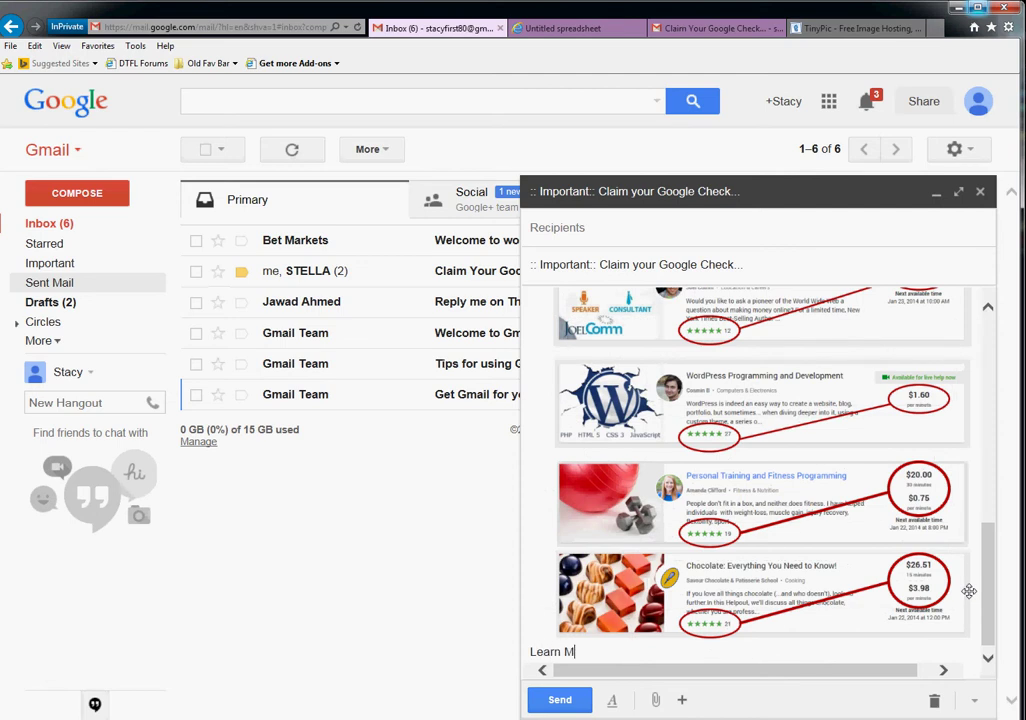
key("ctrl+v")
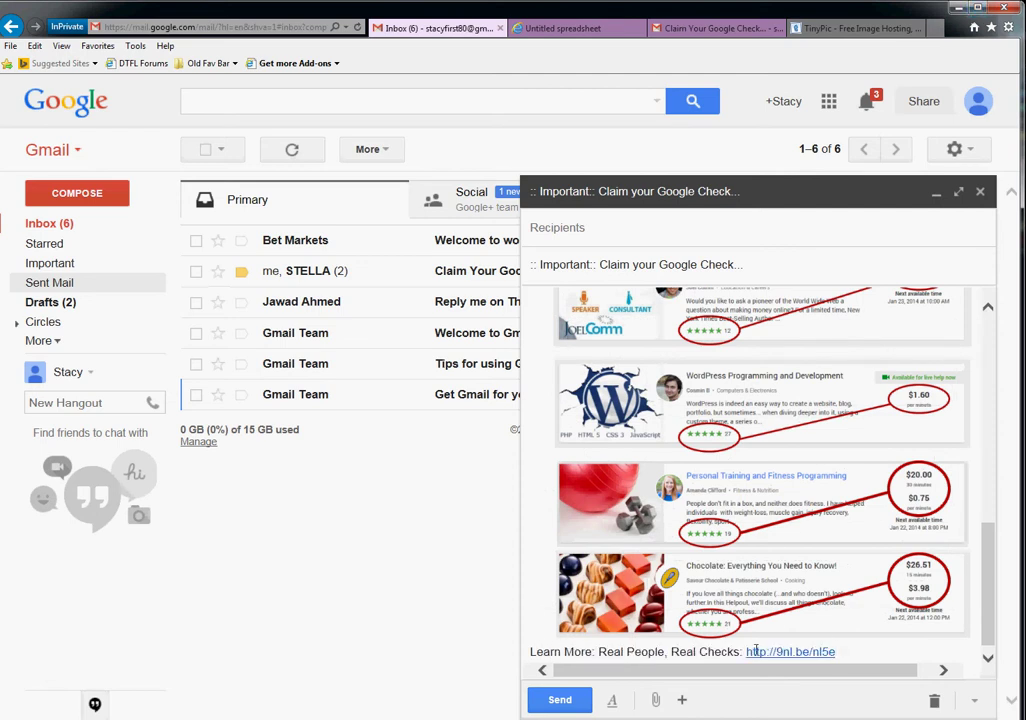
left_click_drag(744, 651, 597, 651)
key("Delete")
scroll(861, 426, "up", 5)
scroll(861, 426, "up", 4)
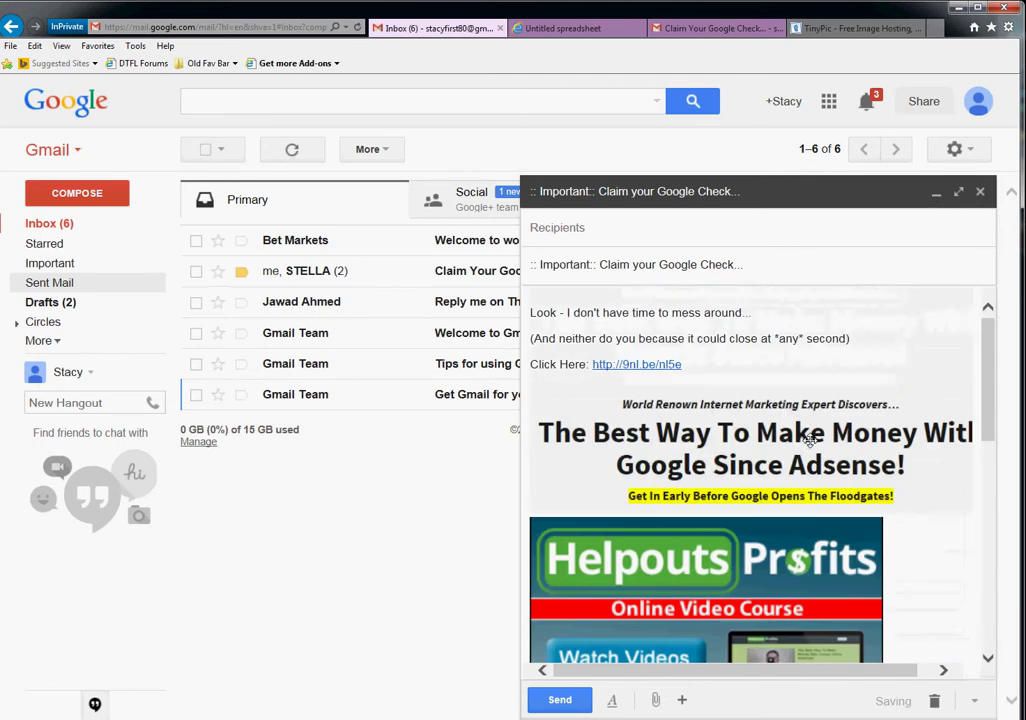
- Copy the 9nl.be 'Click Here' link address from the top of the draft
left_click(760, 460)
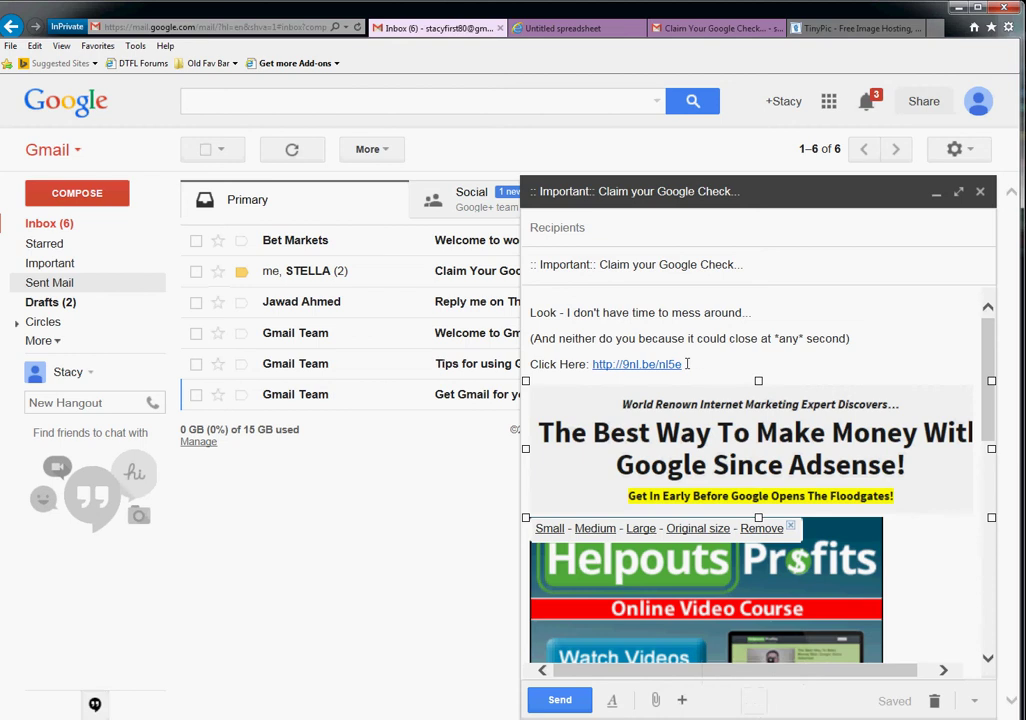
left_click_drag(686, 364, 592, 364)
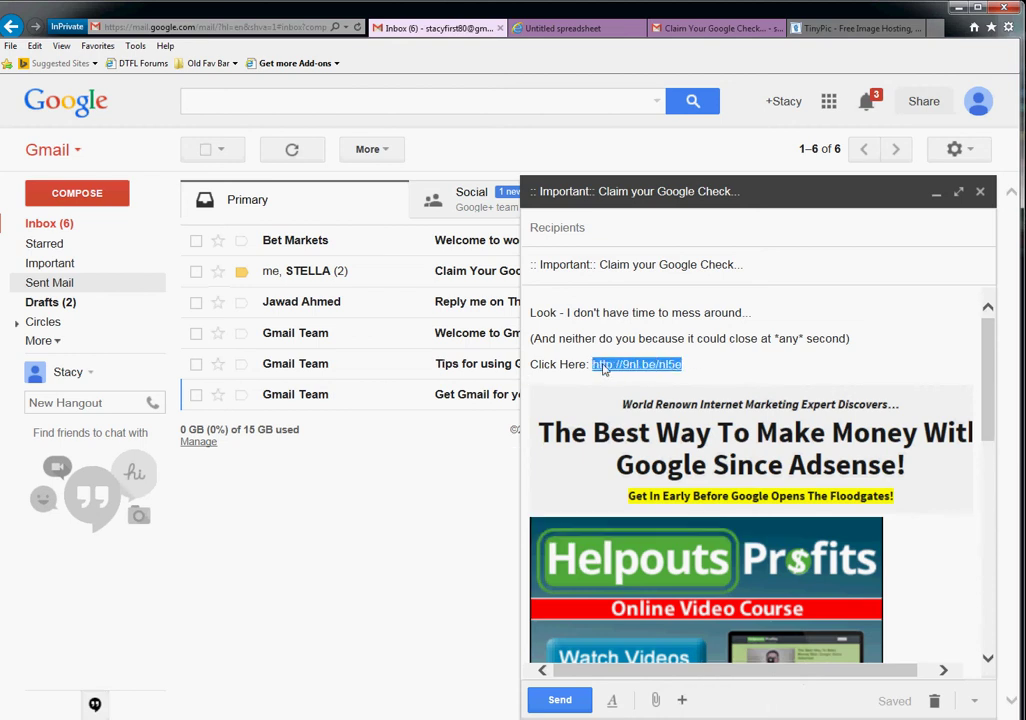
right_click(595, 366)
left_click(636, 407)
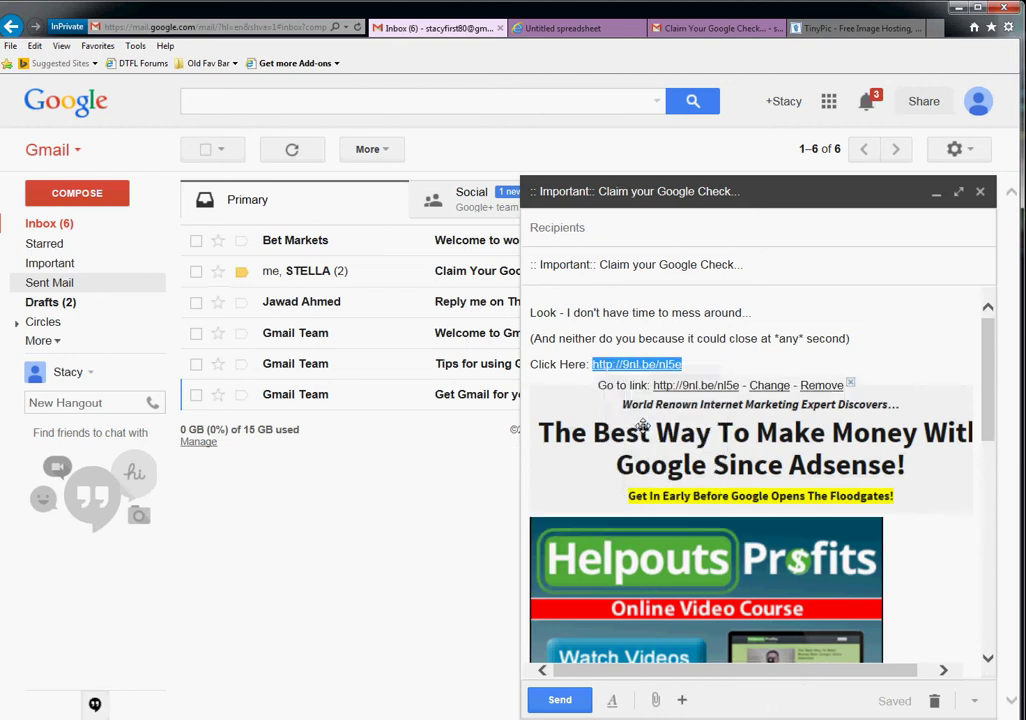
left_click(916, 367)
left_click(708, 432)
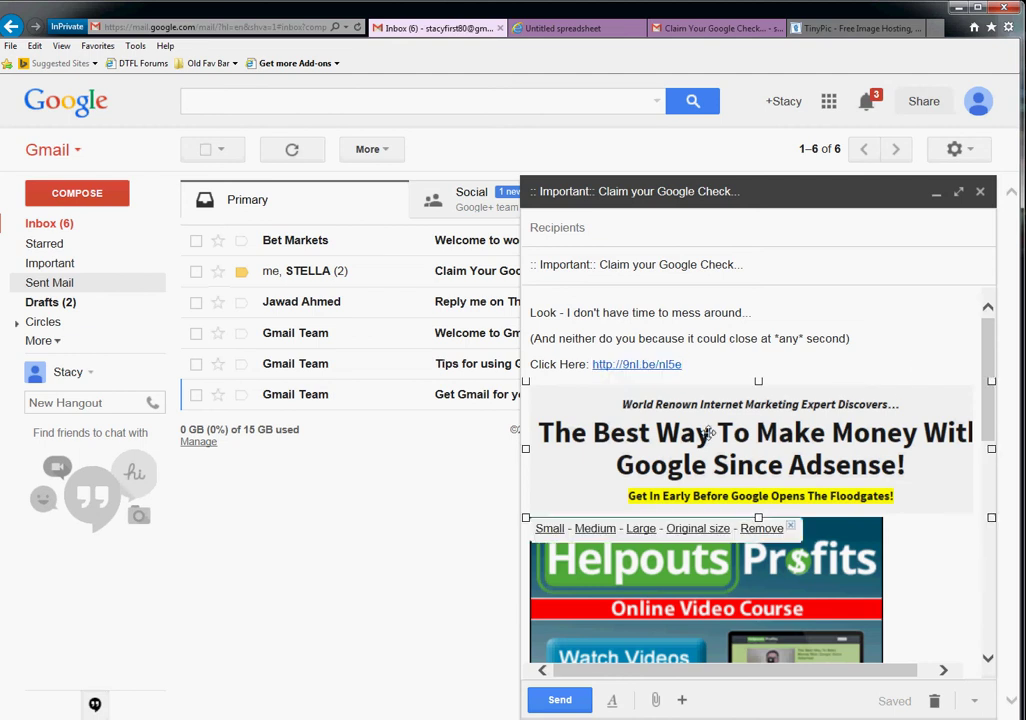
left_click(970, 513)
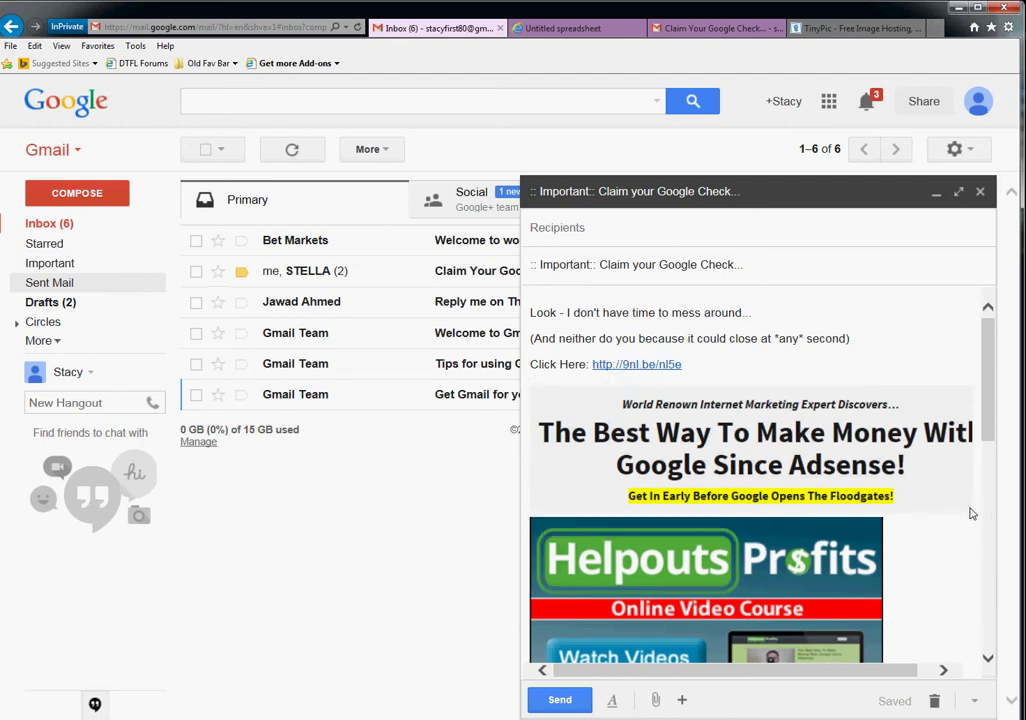
- Select the Helpouts course image below the Floodgates line
left_click(534, 399)
scroll(760, 500, "down", 2)
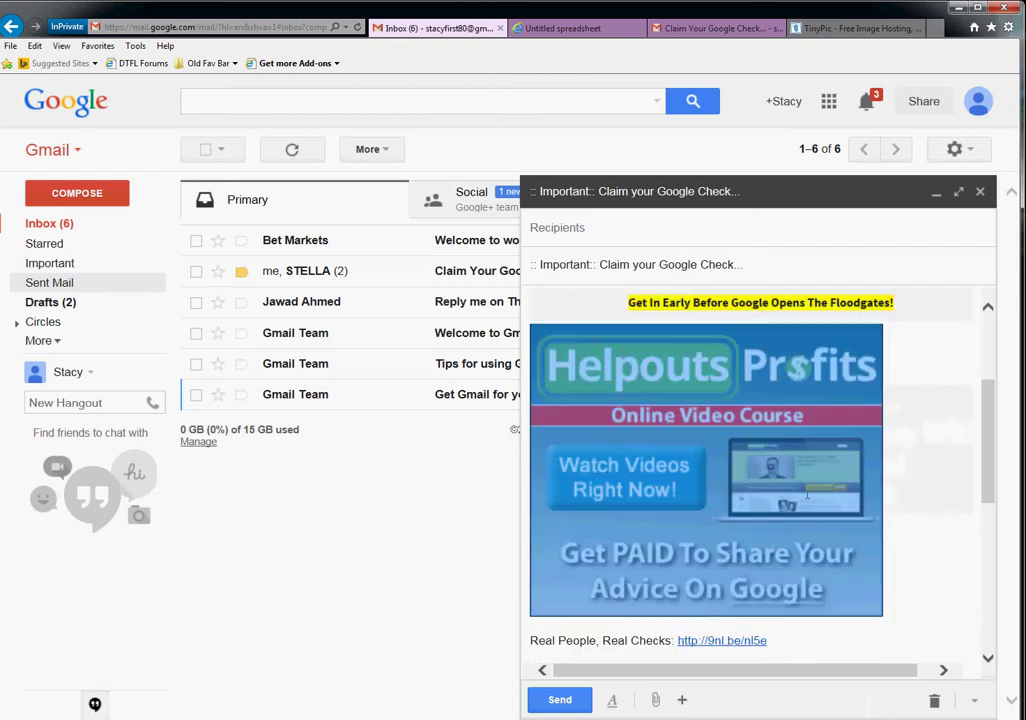
triple_click(706, 300)
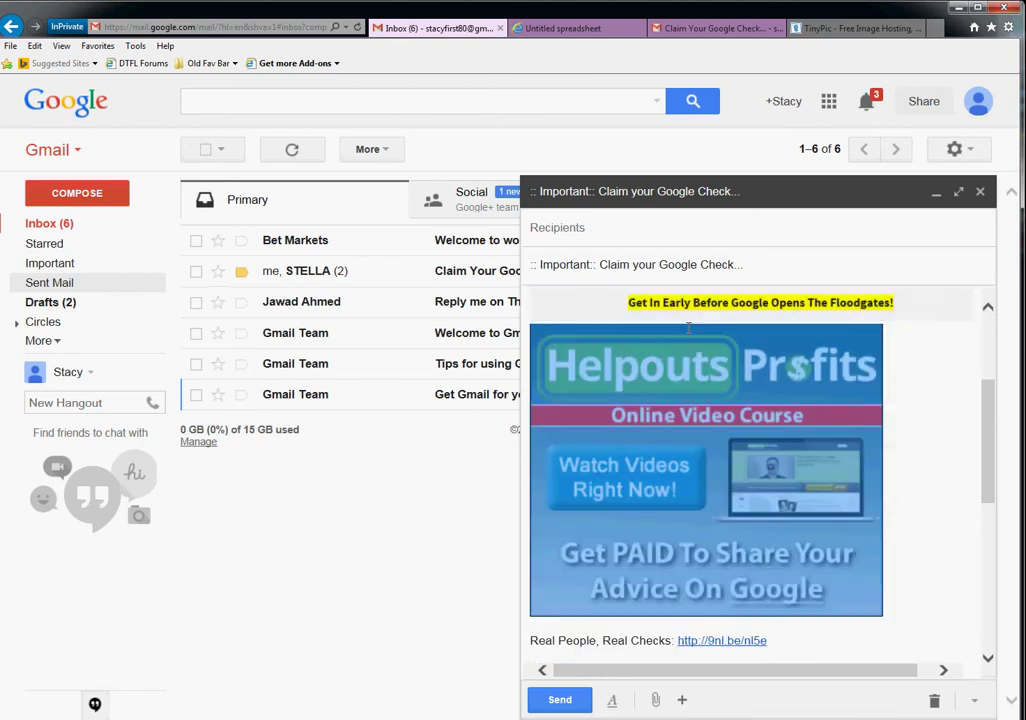
left_click(689, 330)
left_click(912, 566)
left_click_drag(900, 622, 826, 505)
left_click_drag(745, 321, 744, 309)
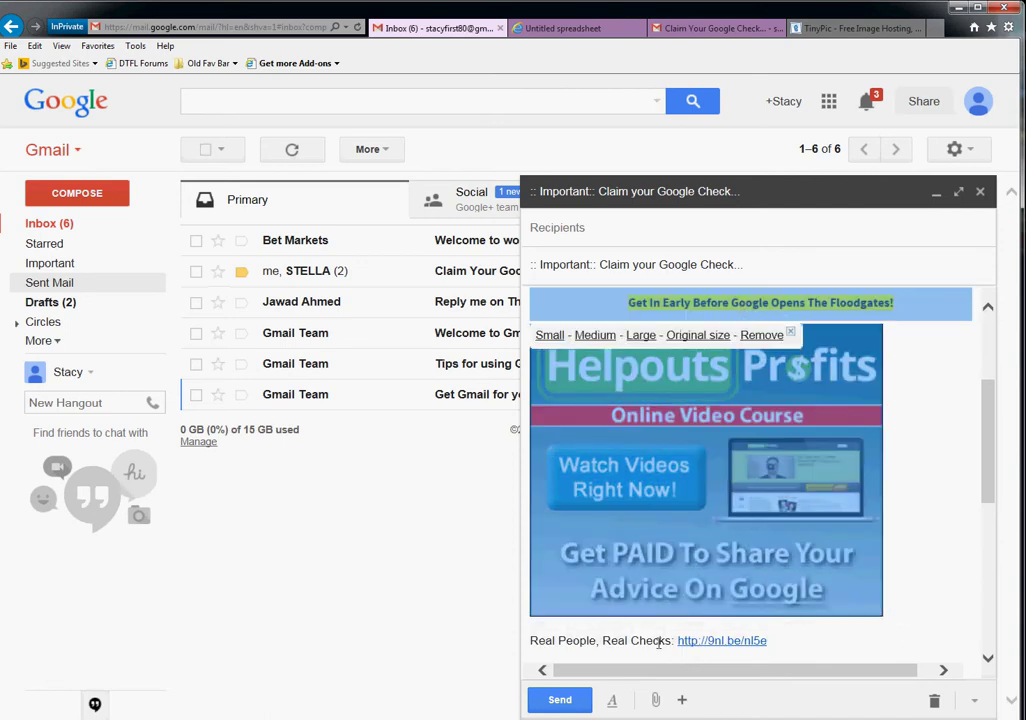
- Link the selected Helpouts image to the pasted 9nl.be address
left_click(752, 700)
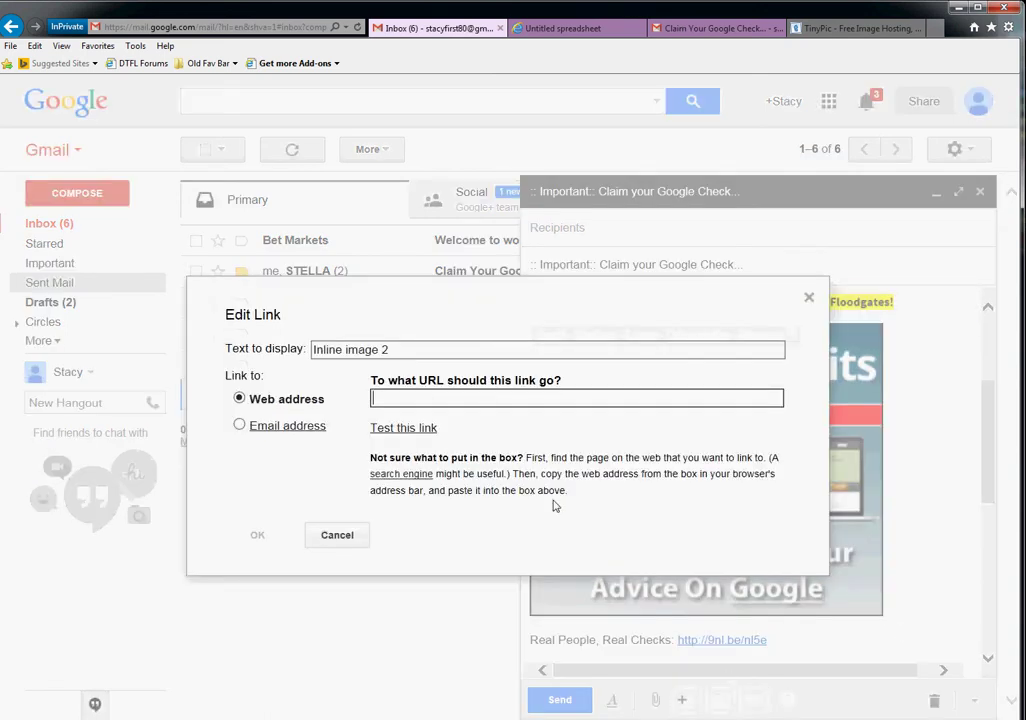
right_click(410, 401)
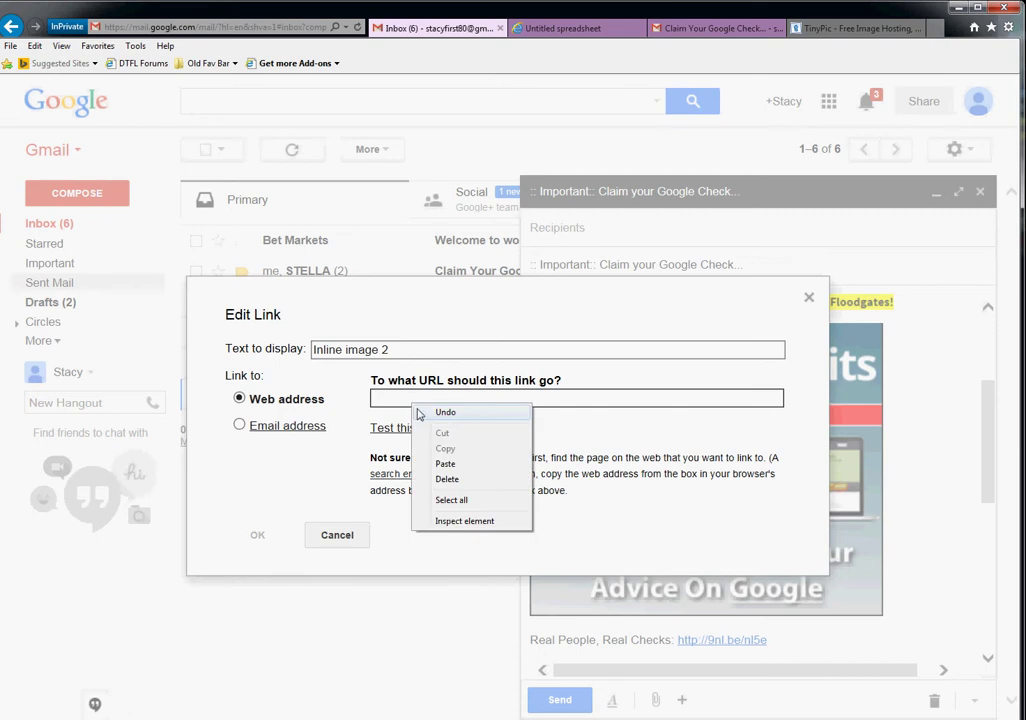
left_click(430, 463)
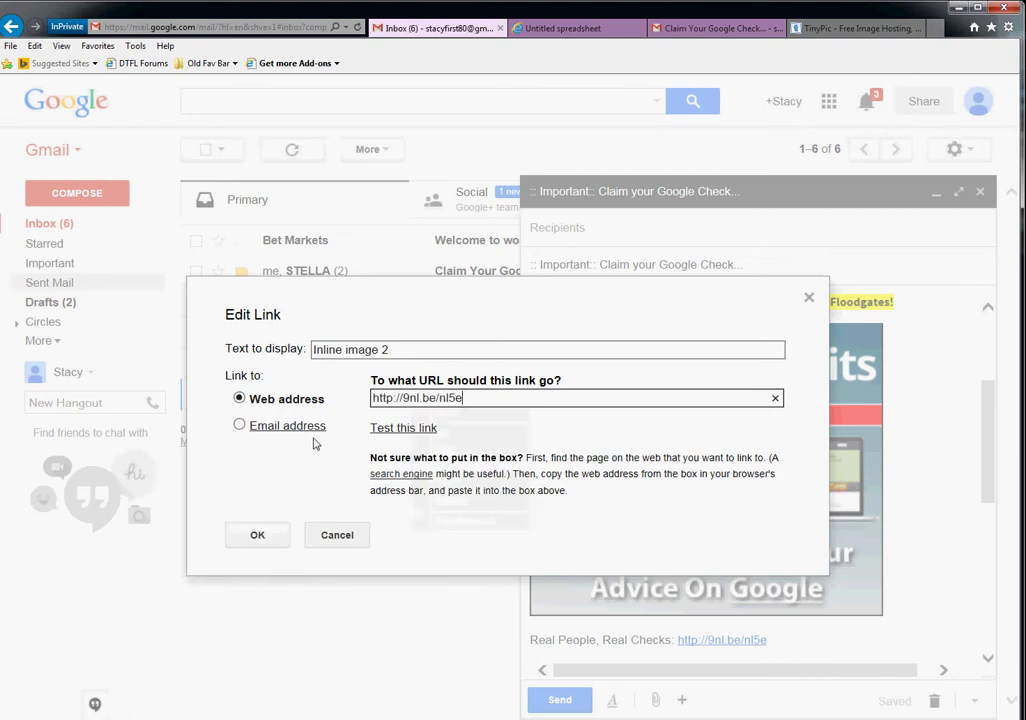
left_click(259, 535)
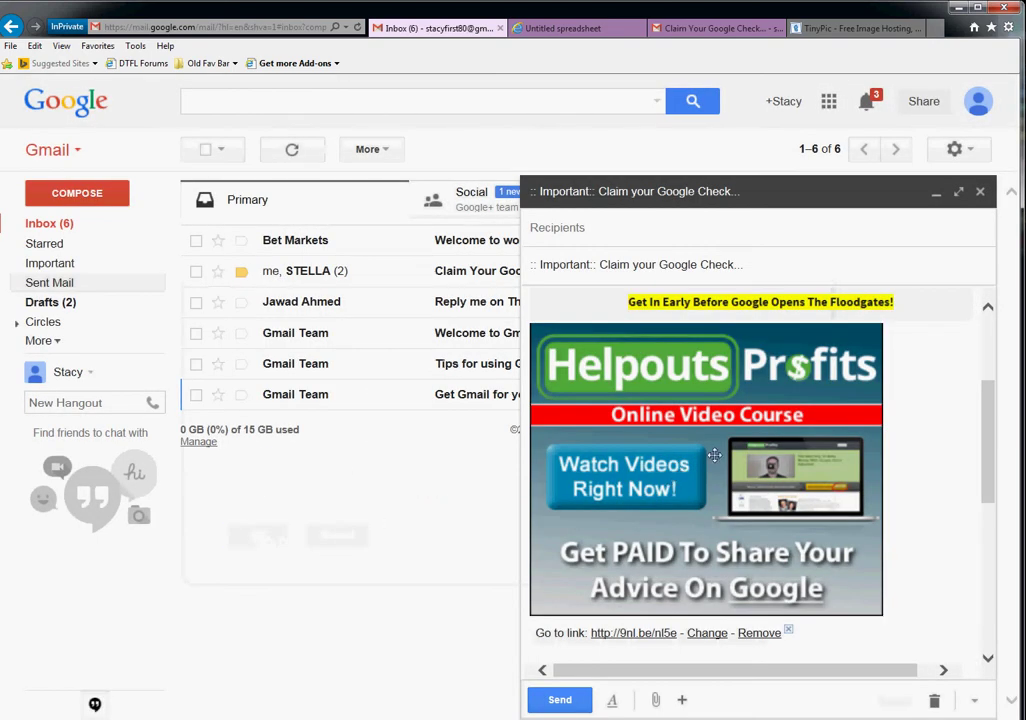
scroll(540, 380, "up", 3)
scroll(648, 442, "down", 3)
scroll(660, 455, "down", 2)
scroll(670, 470, "down", 1)
scroll(655, 455, "down", 1)
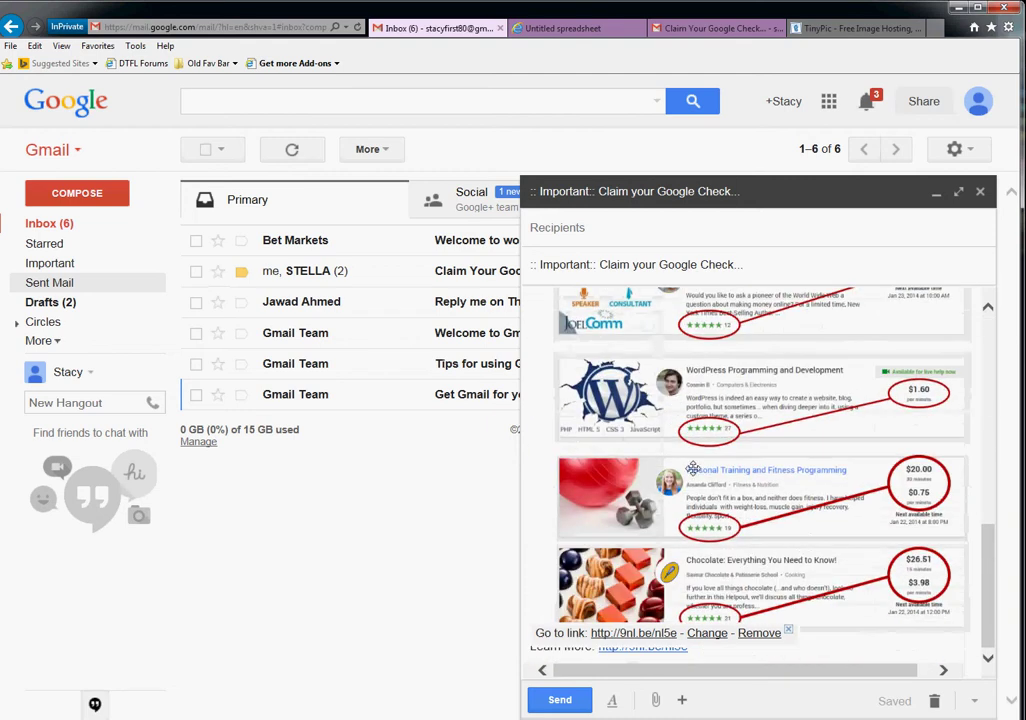
- Check the course images near the Learn More link at the end of the draft
left_click(975, 627)
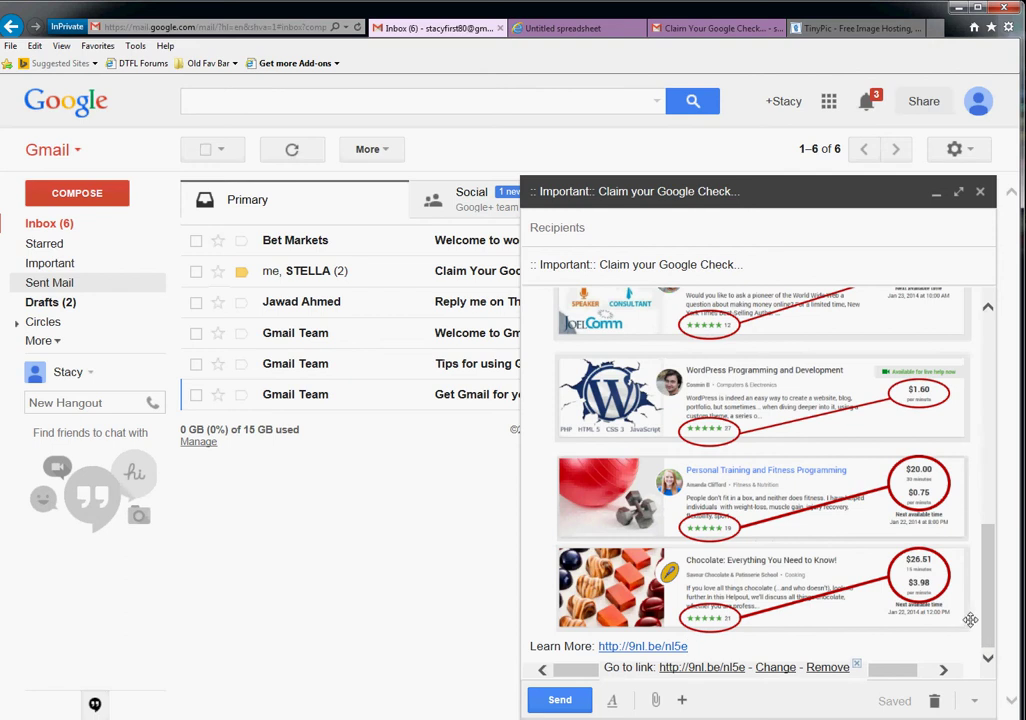
left_click(973, 625)
scroll(967, 624, "up", 1)
left_click(905, 607)
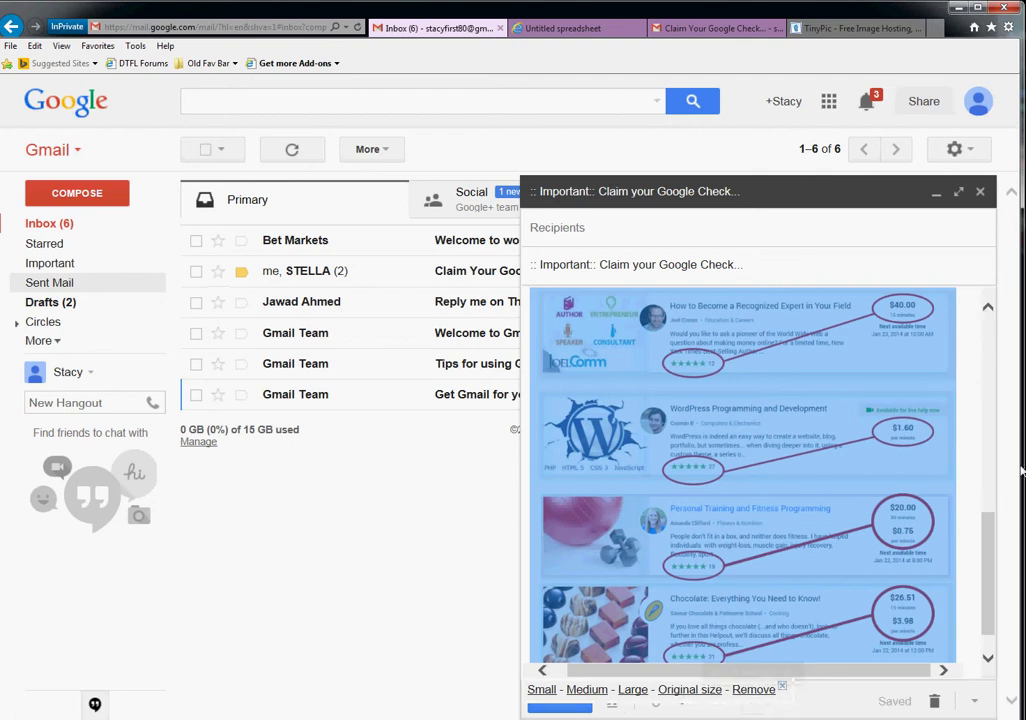
left_click(903, 594)
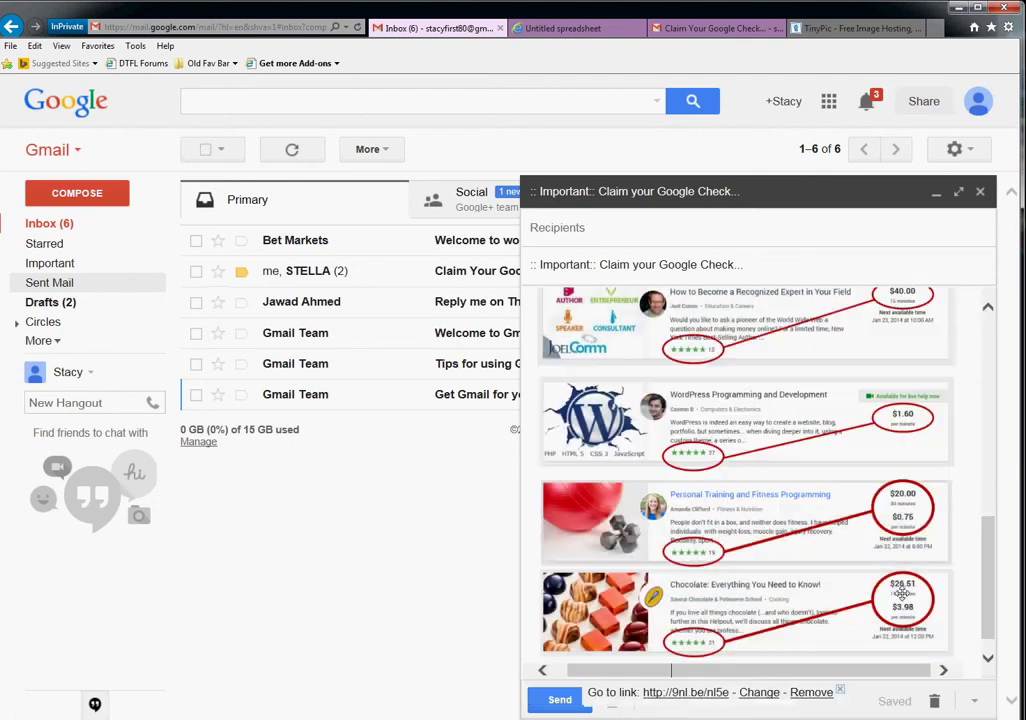
scroll(903, 594, "down", 1)
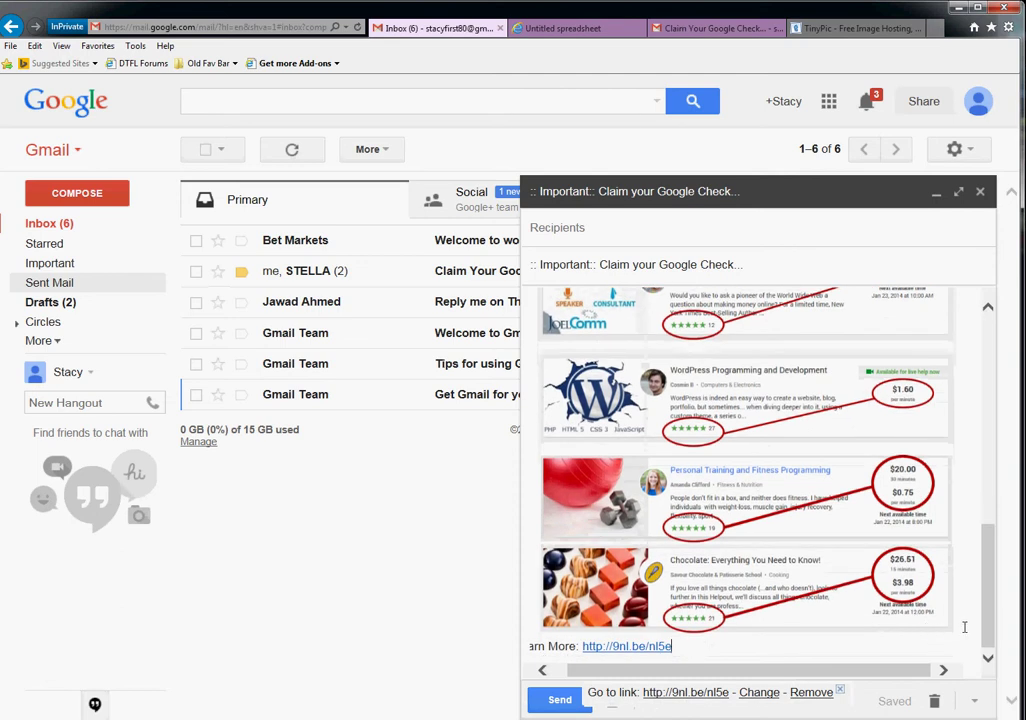
left_click(963, 626)
scroll(963, 626, "up", 2)
scroll(959, 624, "down", 2)
left_click(952, 618)
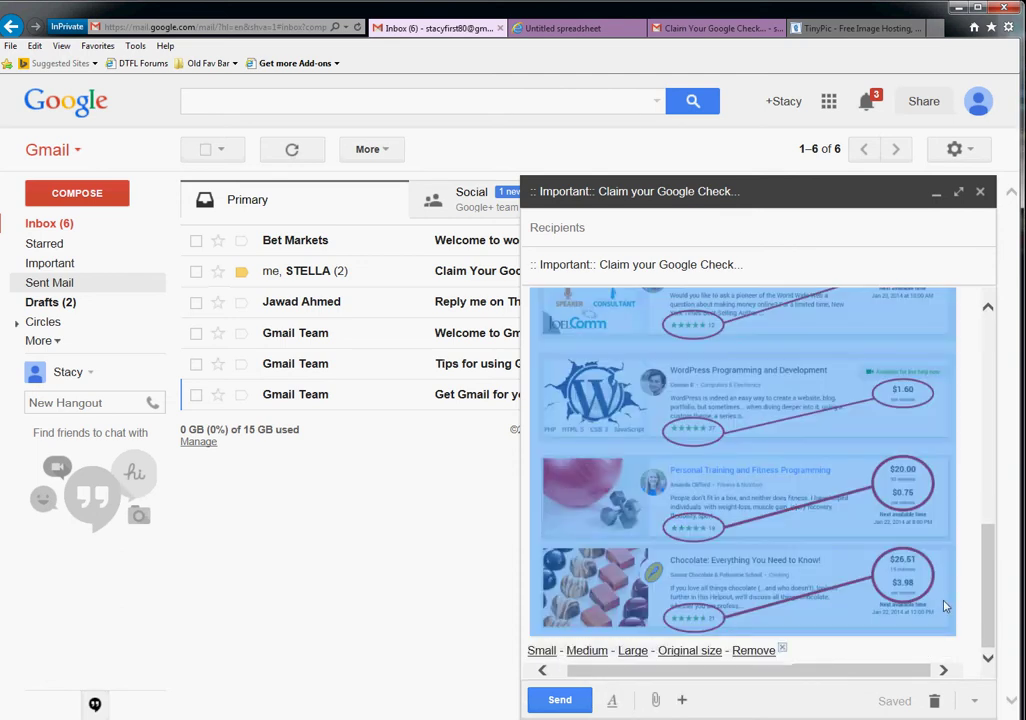
left_click(753, 700)
right_click(440, 400)
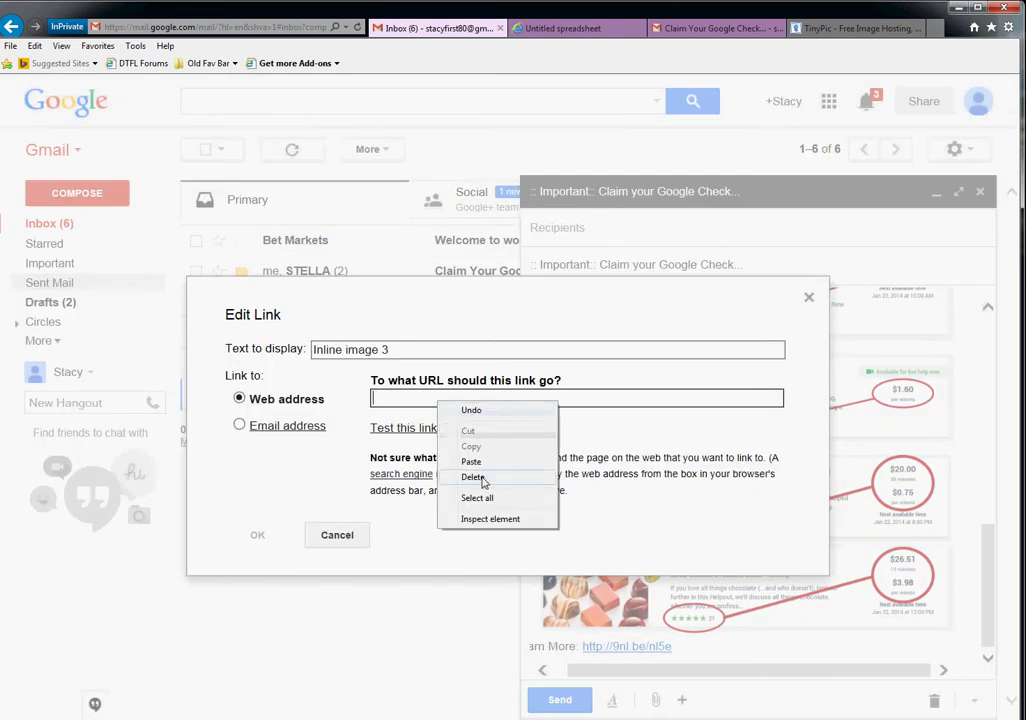
left_click(470, 460)
left_click(272, 535)
scroll(665, 420, "up", 3)
scroll(675, 410, "up", 5)
scroll(683, 395, "up", 2)
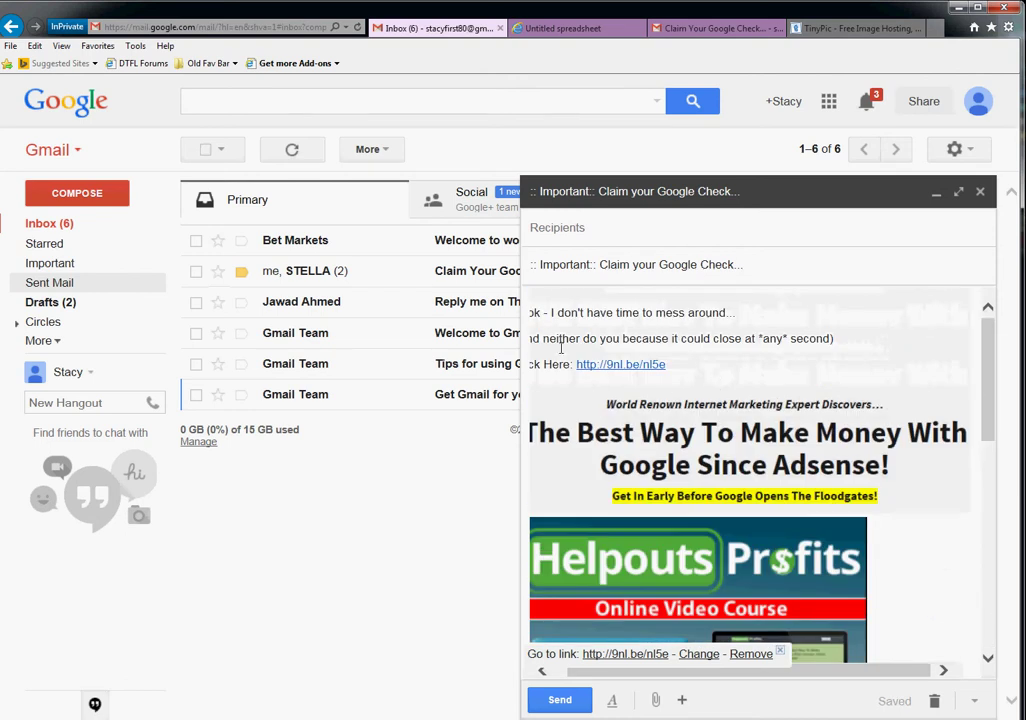
scroll(557, 345, "down", 1)
scroll(560, 348, "up", 1)
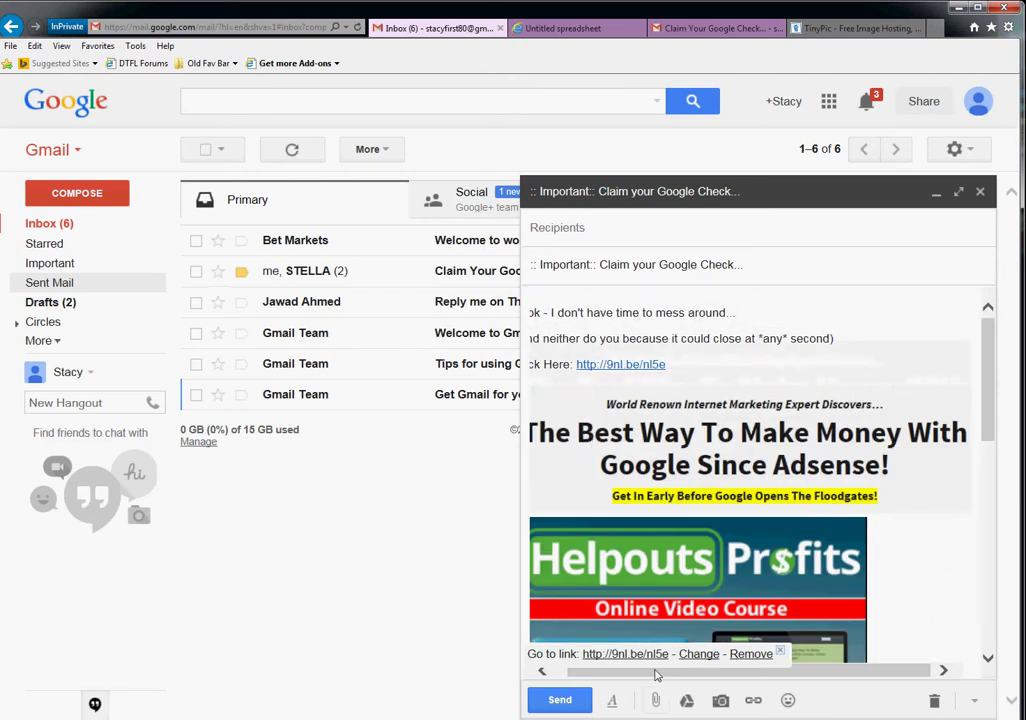
- Switch from the draft to the blank 'Untitled spreadsheet' browser tab
left_click_drag(655, 672, 641, 672)
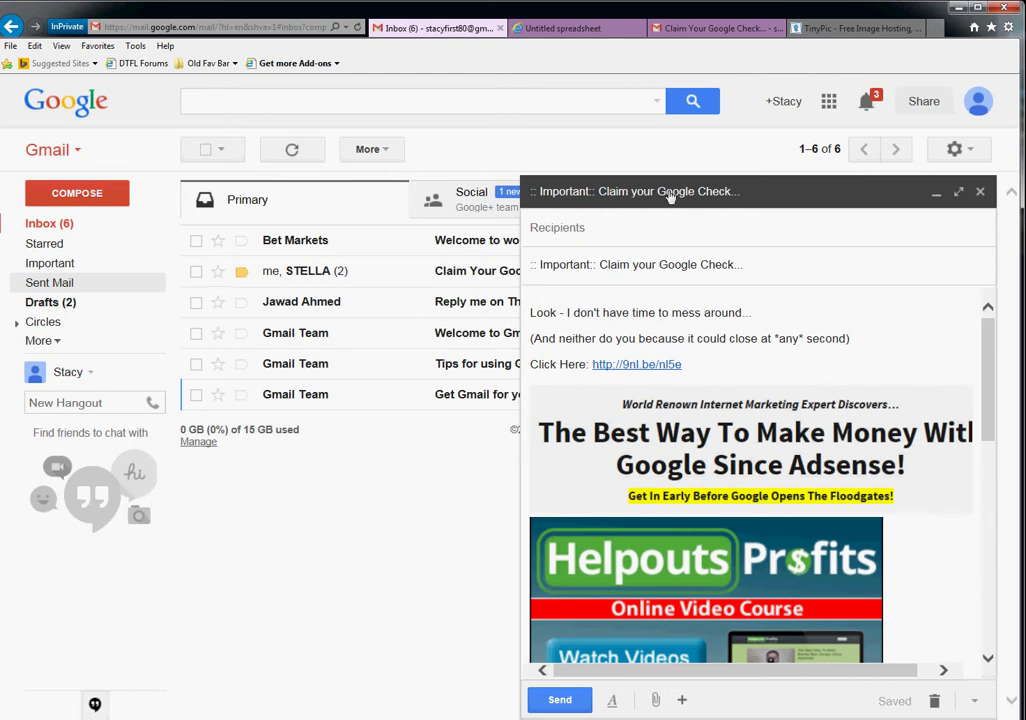
left_click(593, 33)
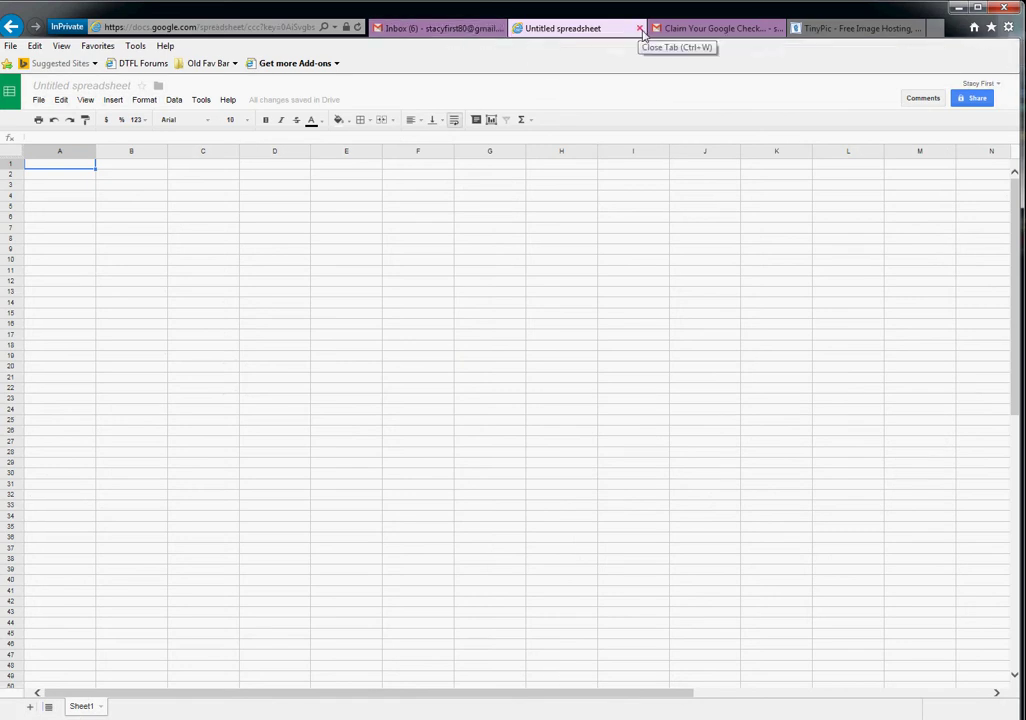
- Close the old Untitled spreadsheet tab and go back to the Gmail inbox
left_click(641, 29)
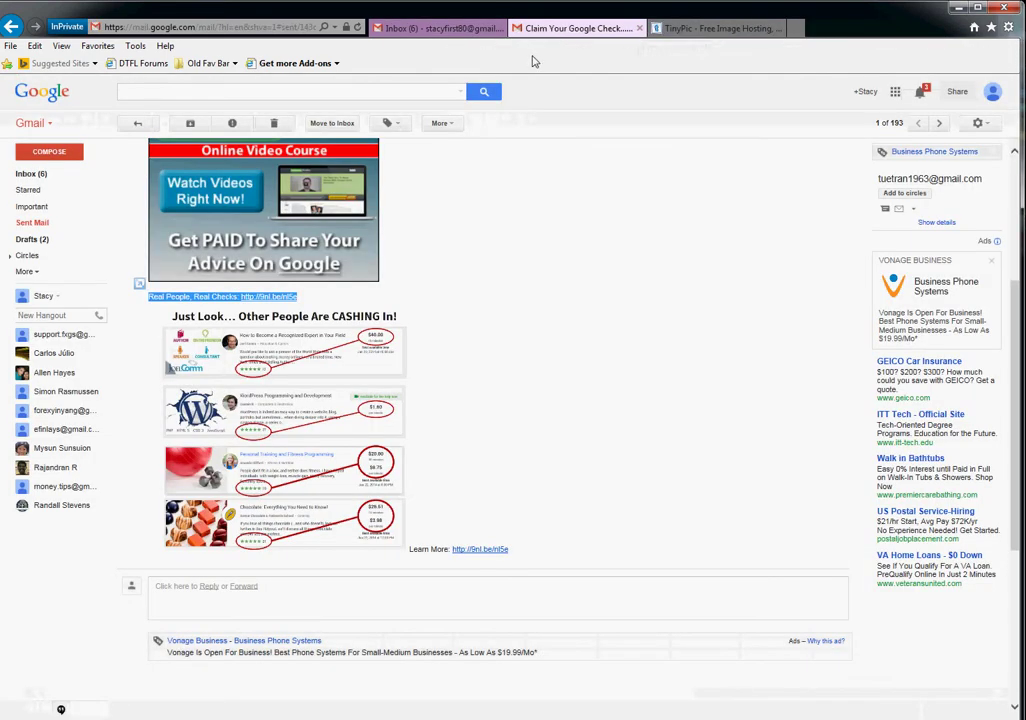
left_click(457, 30)
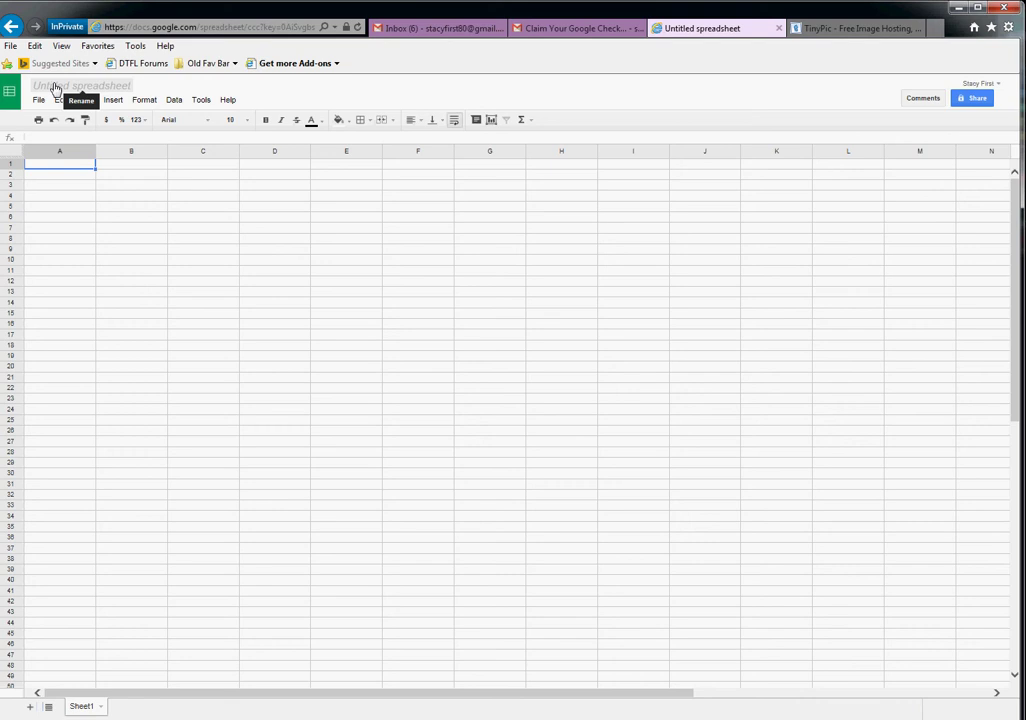
- Rename the spreadsheet to '1.12.2014 List 2'
left_click(55, 88)
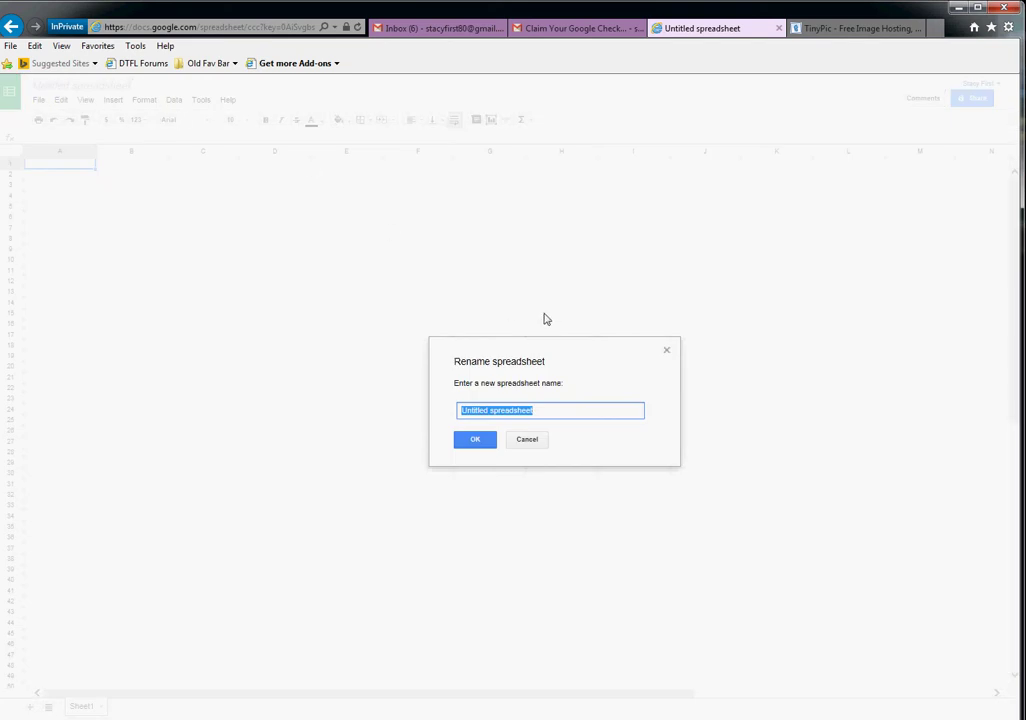
type("1.12.2014 List 2")
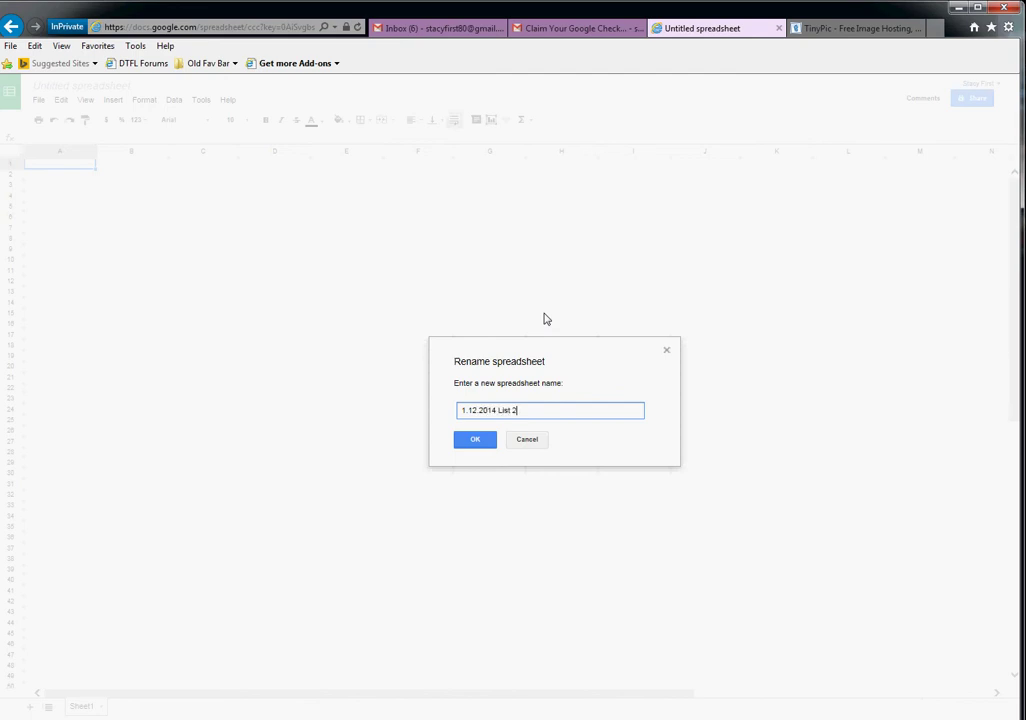
left_click(476, 440)
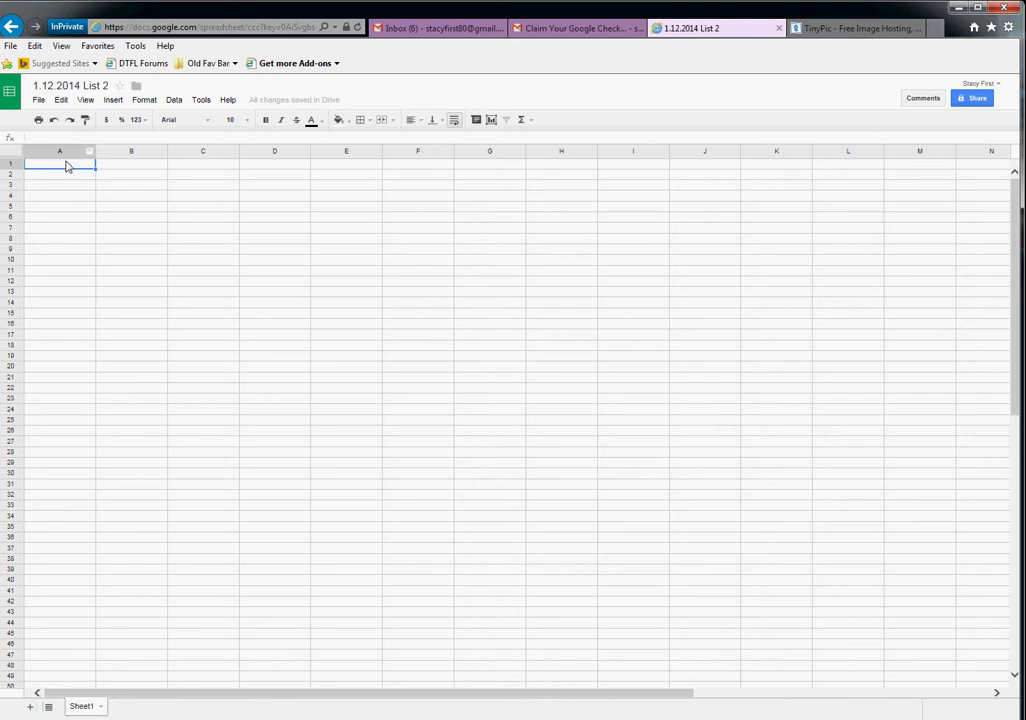
- Start typing the Email heading in cell A1
right_click(57, 167)
key("Escape")
type("Email Addresses")
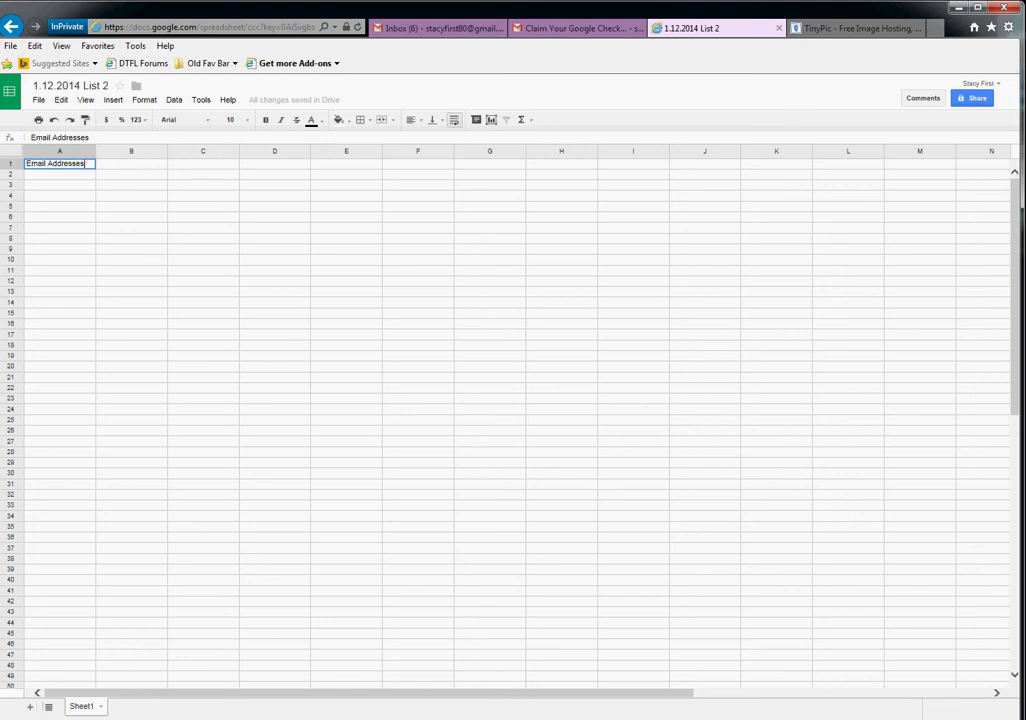
- Finish the 'Email Addresses' heading, paste the address list below it, and delete row 2
key("Return")
key("ctrl+v")
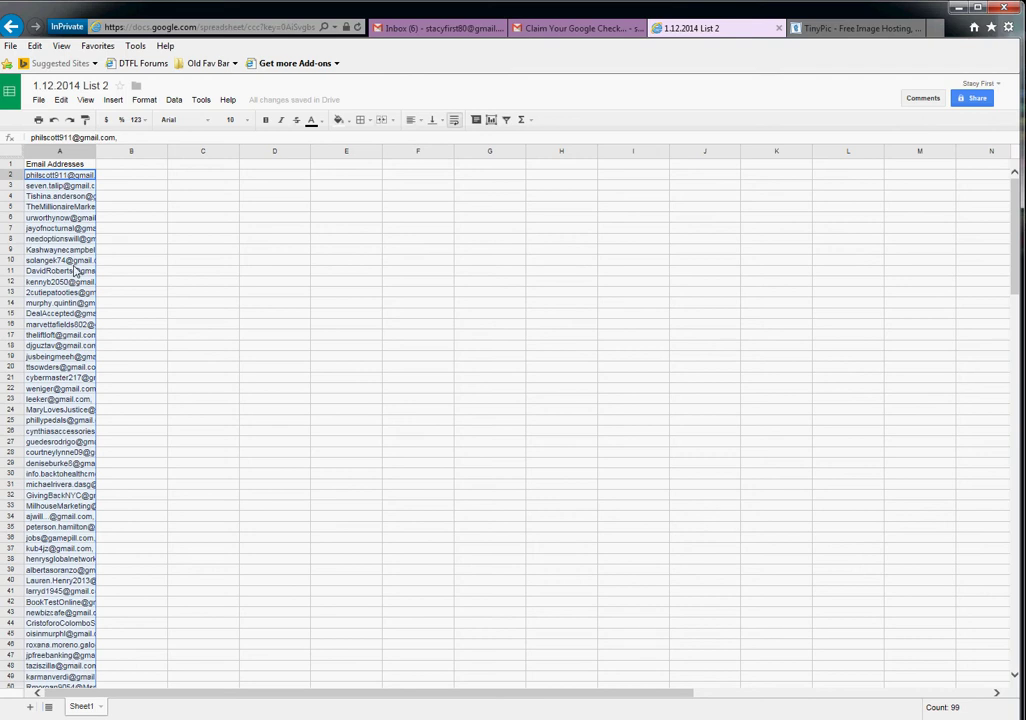
left_click(12, 174)
right_click(12, 174)
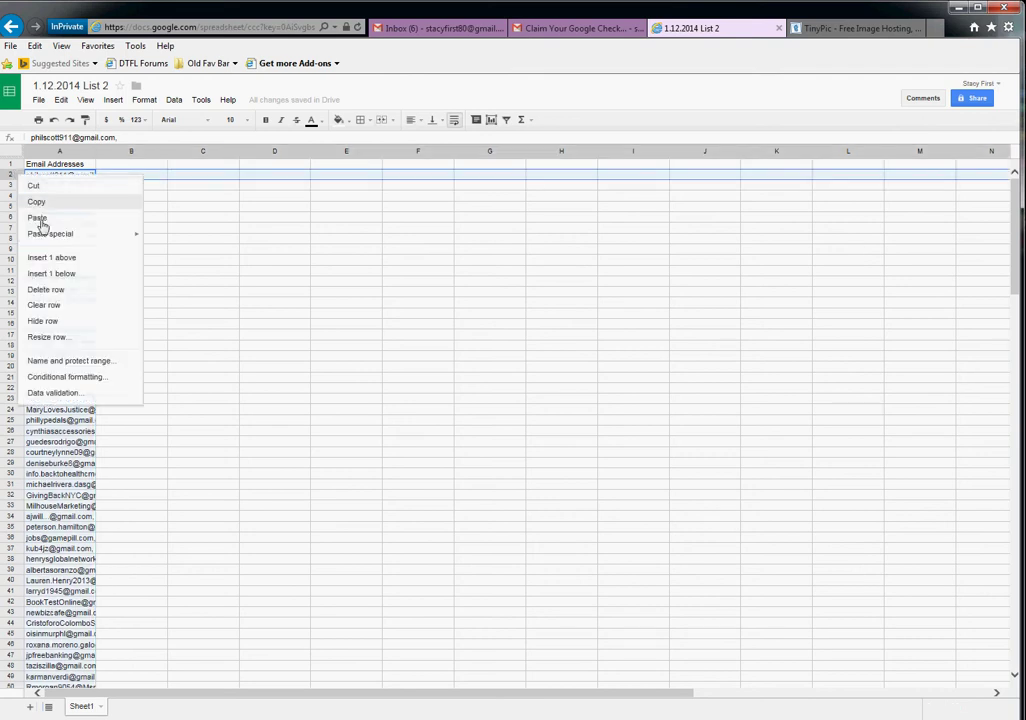
left_click(50, 290)
left_click(137, 259)
scroll(110, 423, "down", 4)
scroll(137, 426, "up", 2)
scroll(137, 426, "down", 3)
mouse_move(1016, 228)
left_mouse_down()
mouse_move(992, 565)
mouse_move(999, 656)
mouse_move(1014, 176)
left_mouse_up()
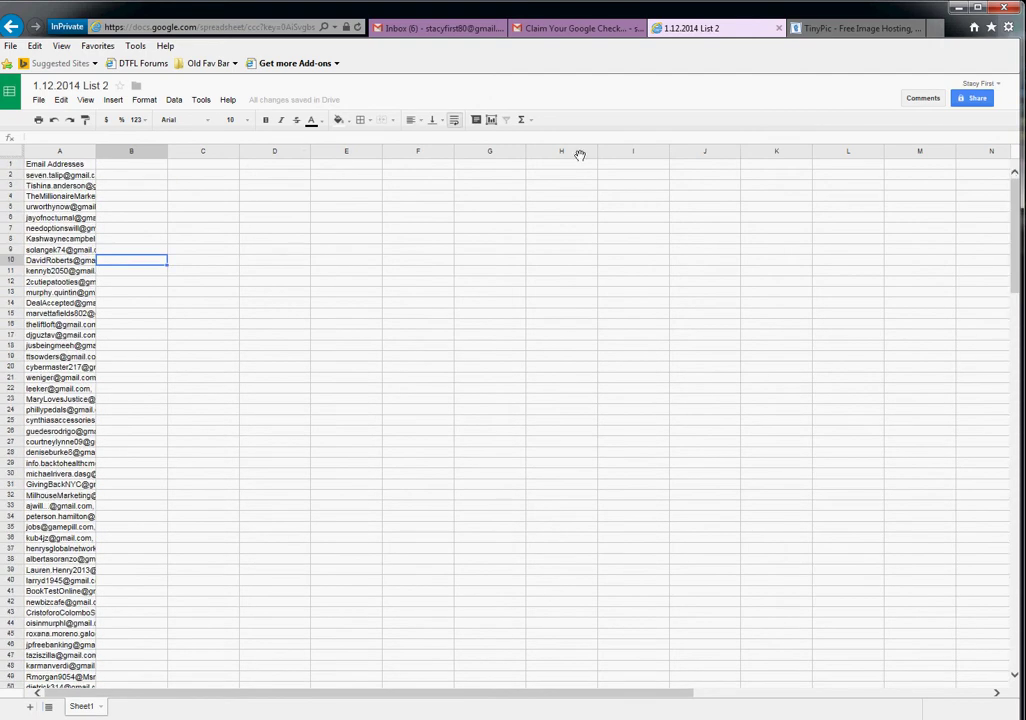
left_click(201, 101)
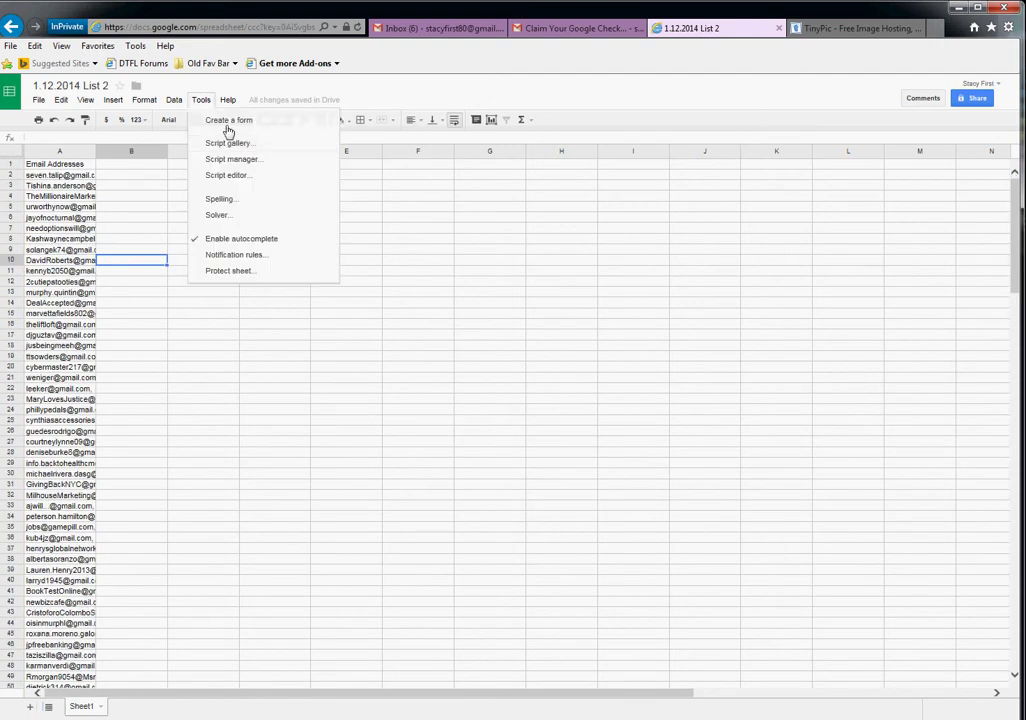
left_click(214, 147)
type("mail merge")
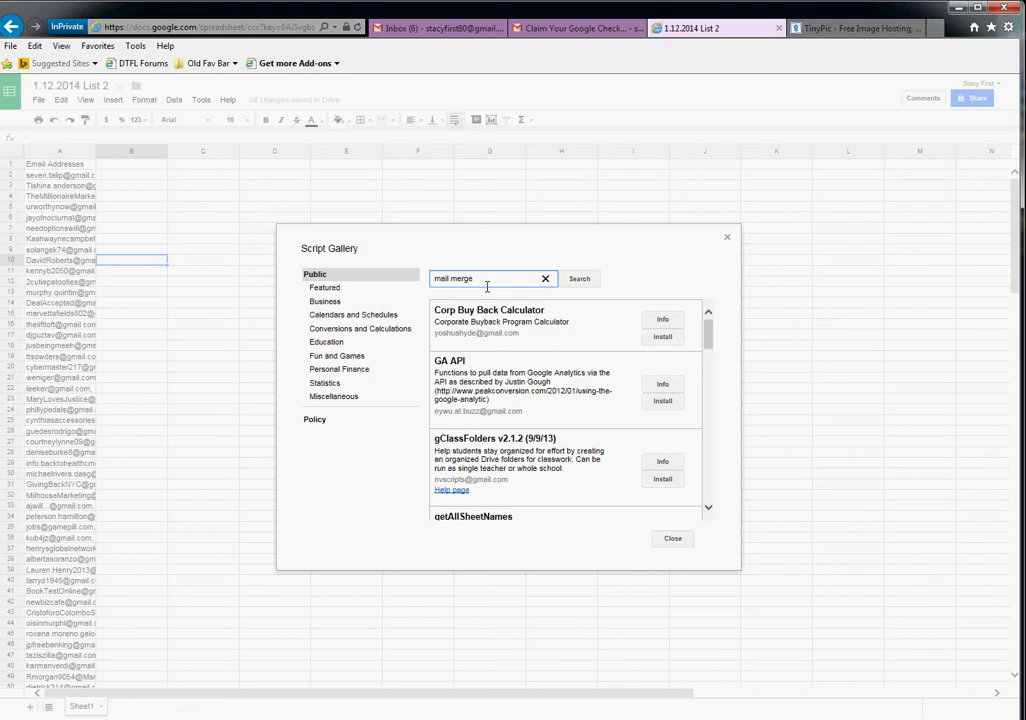
key("Return")
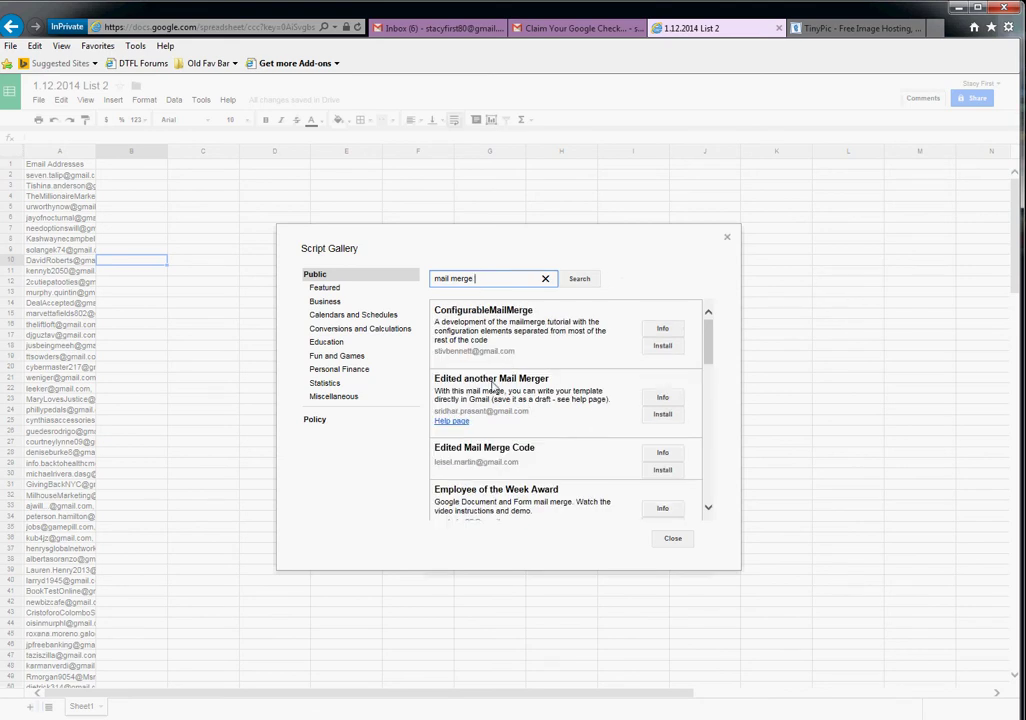
left_click(658, 414)
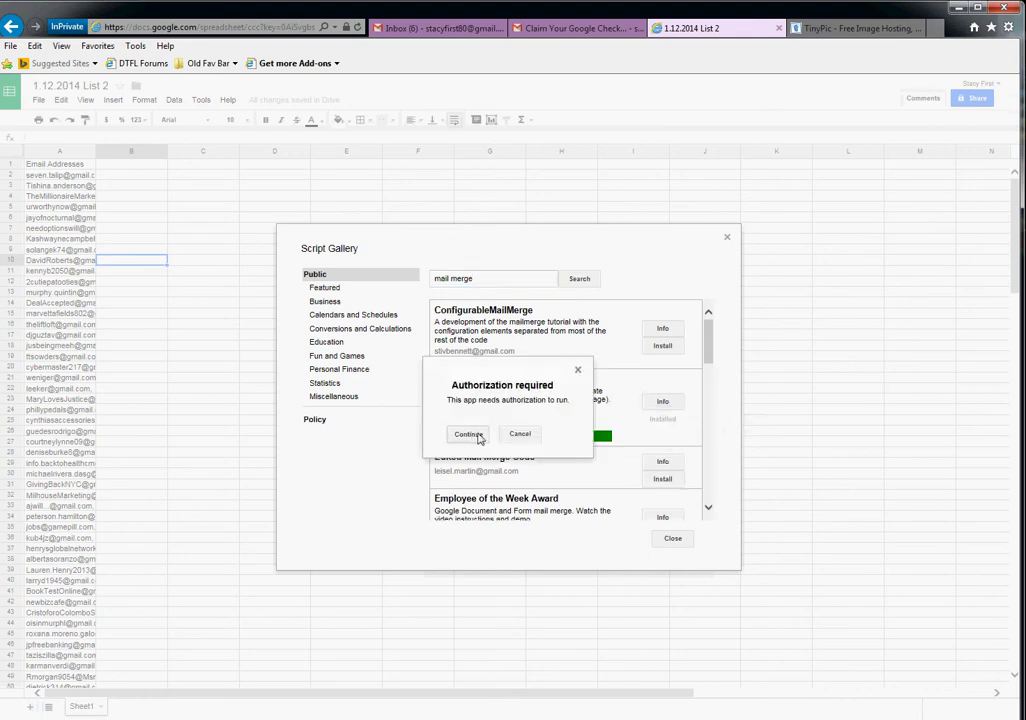
left_click(468, 434)
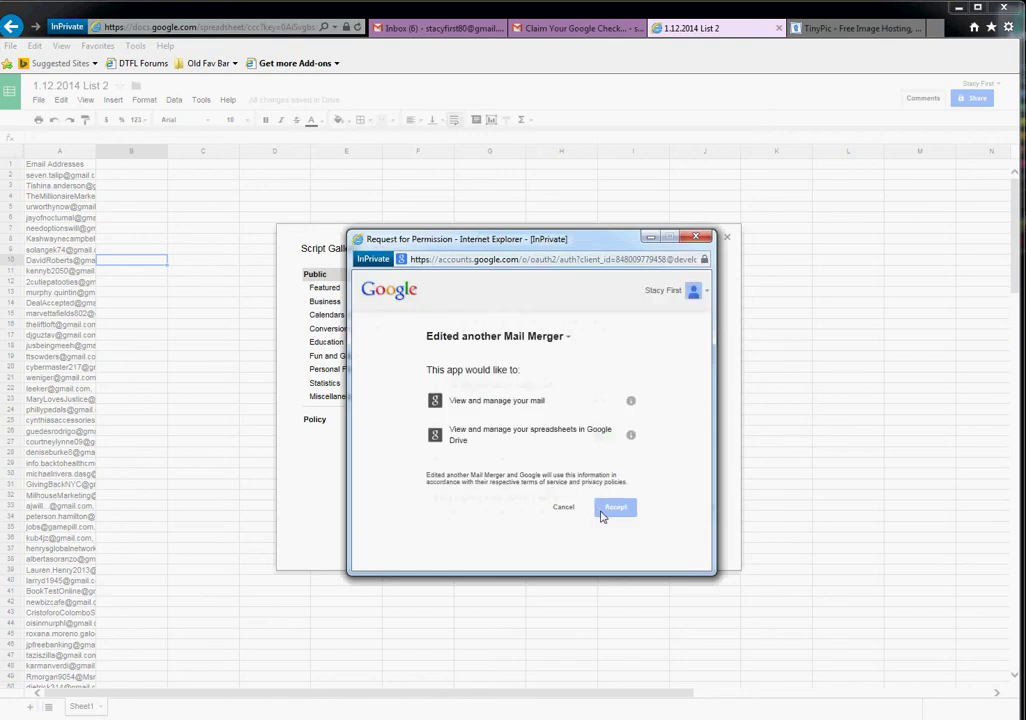
left_click(600, 509)
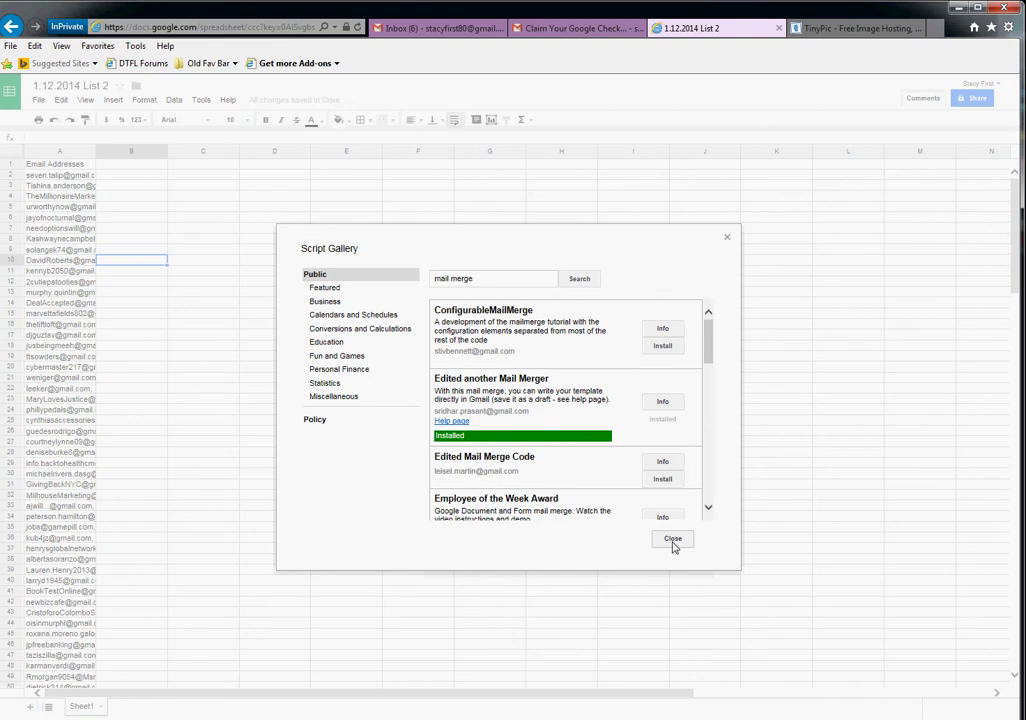
left_click(672, 539)
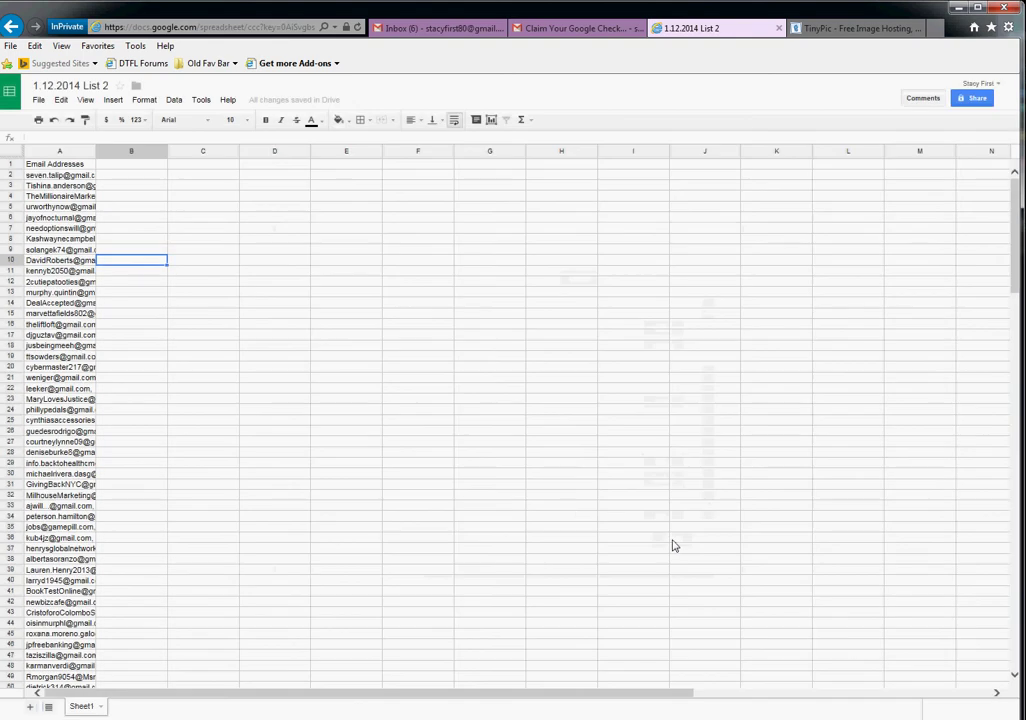
- Find Yet Another Mail Merge in the Script gallery, install it and grant its permissions
left_click(202, 101)
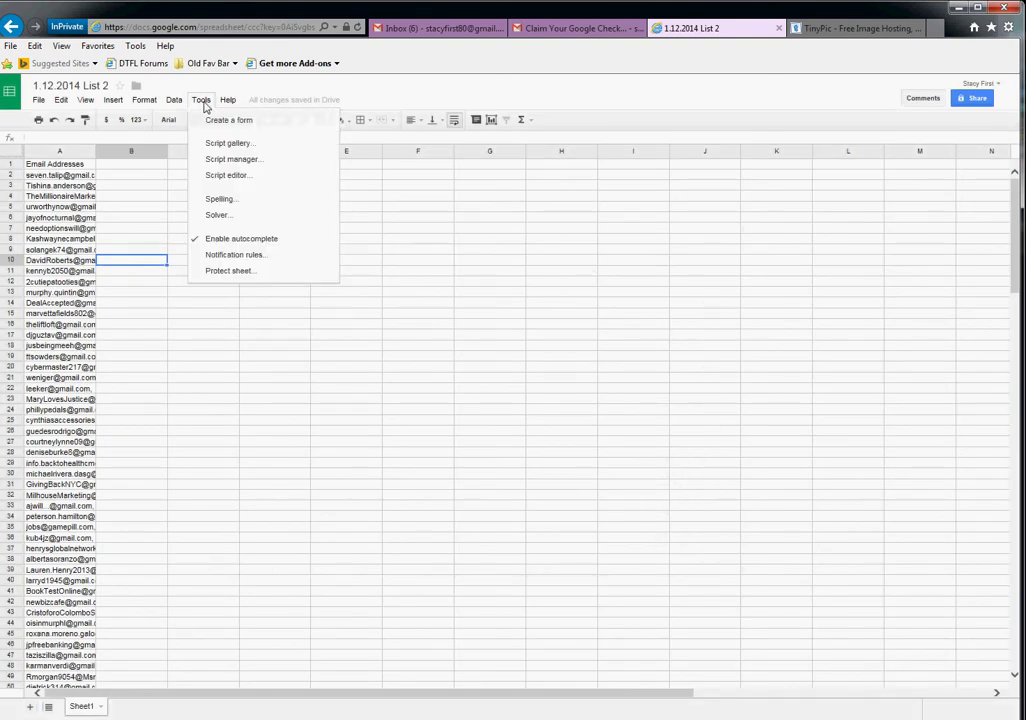
left_click(228, 144)
type("yet anoth")
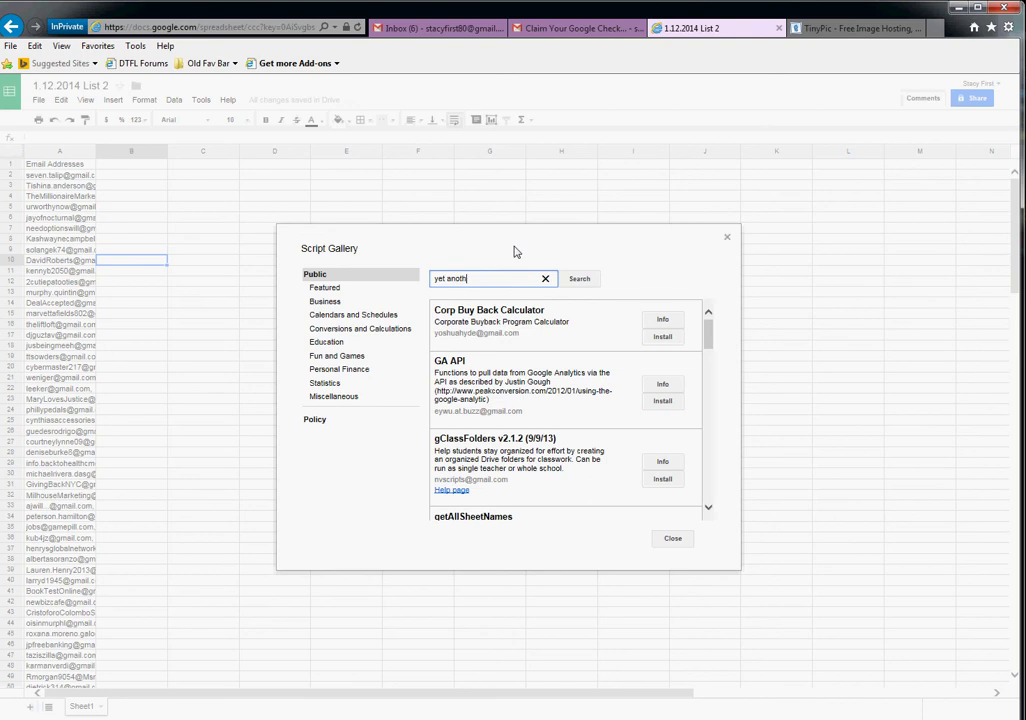
type("er")
key("Return")
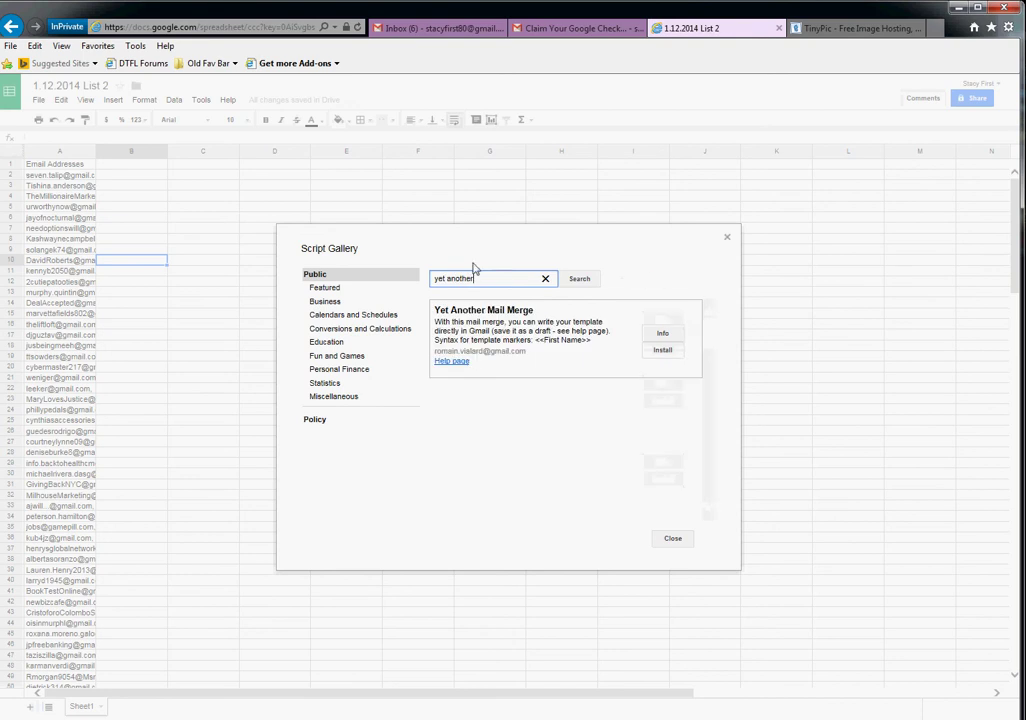
left_click(656, 350)
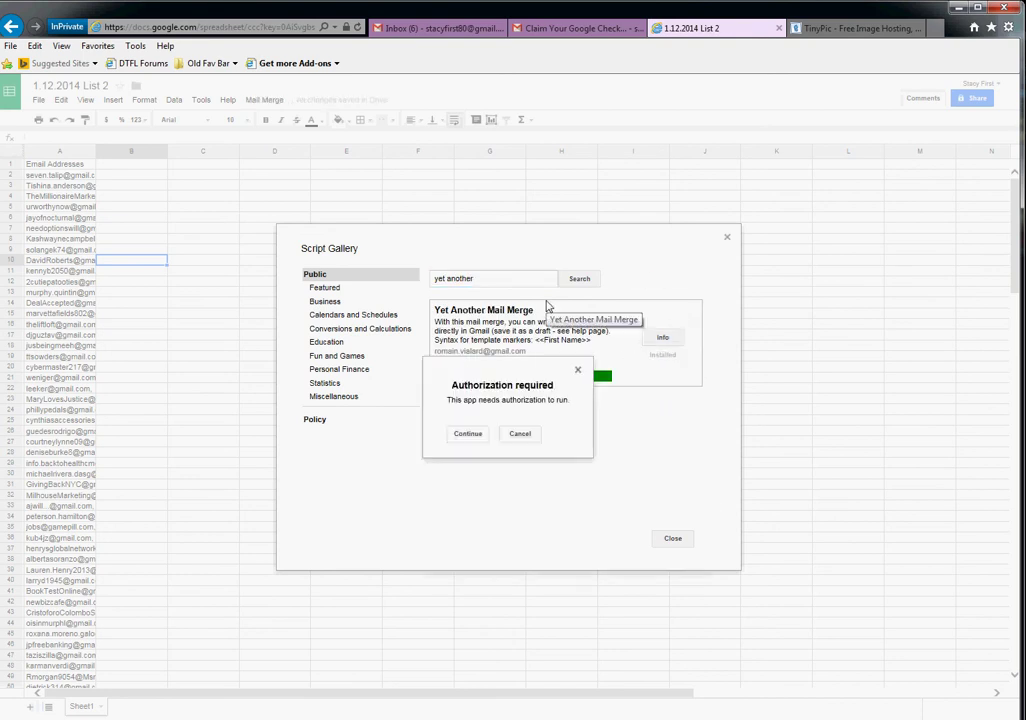
left_click(470, 436)
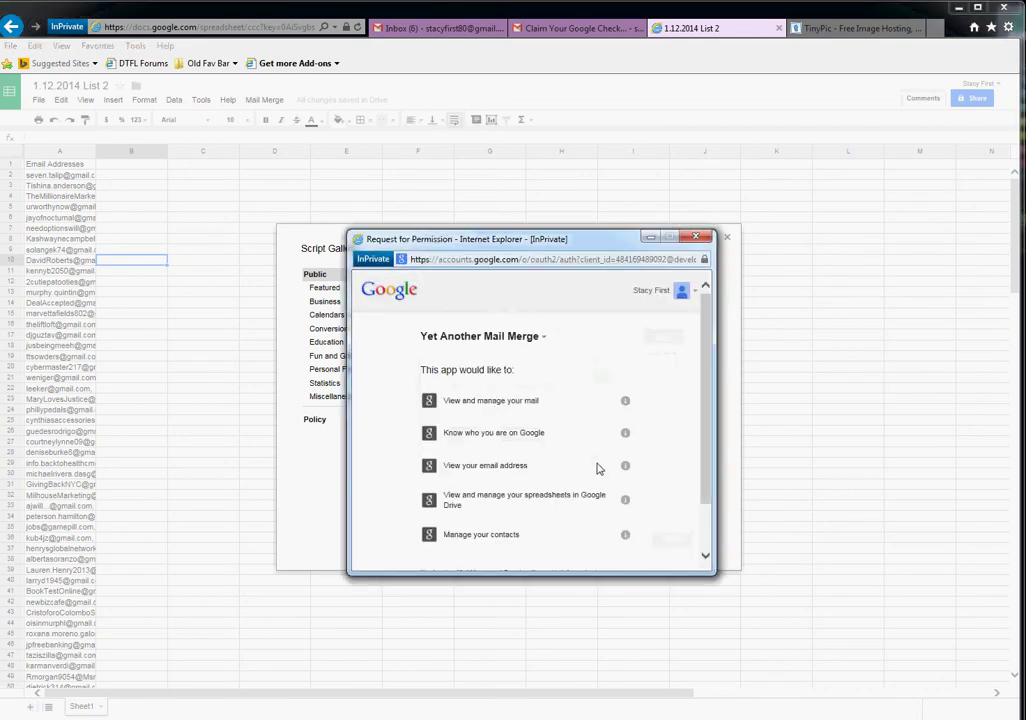
scroll(705, 390, "down", 3)
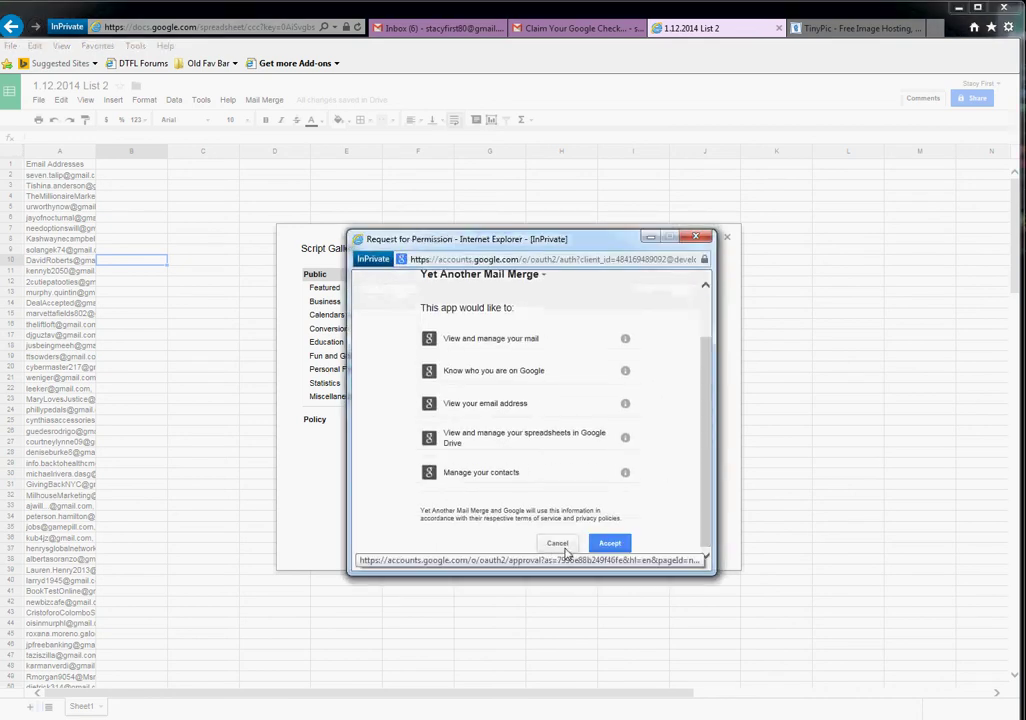
left_click(612, 545)
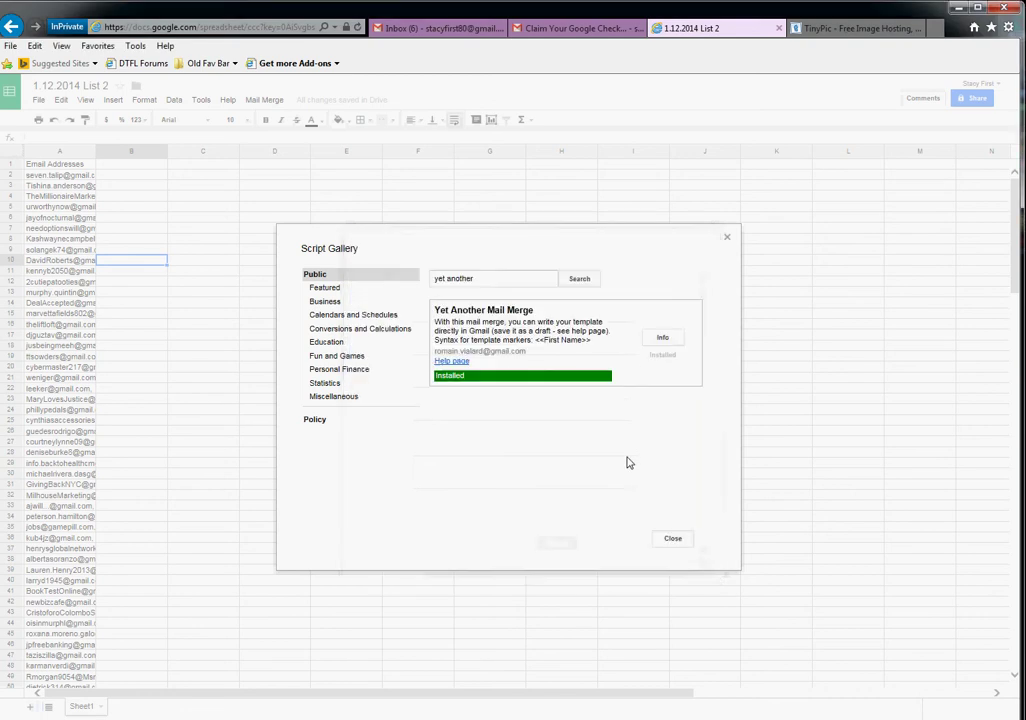
left_click(680, 541)
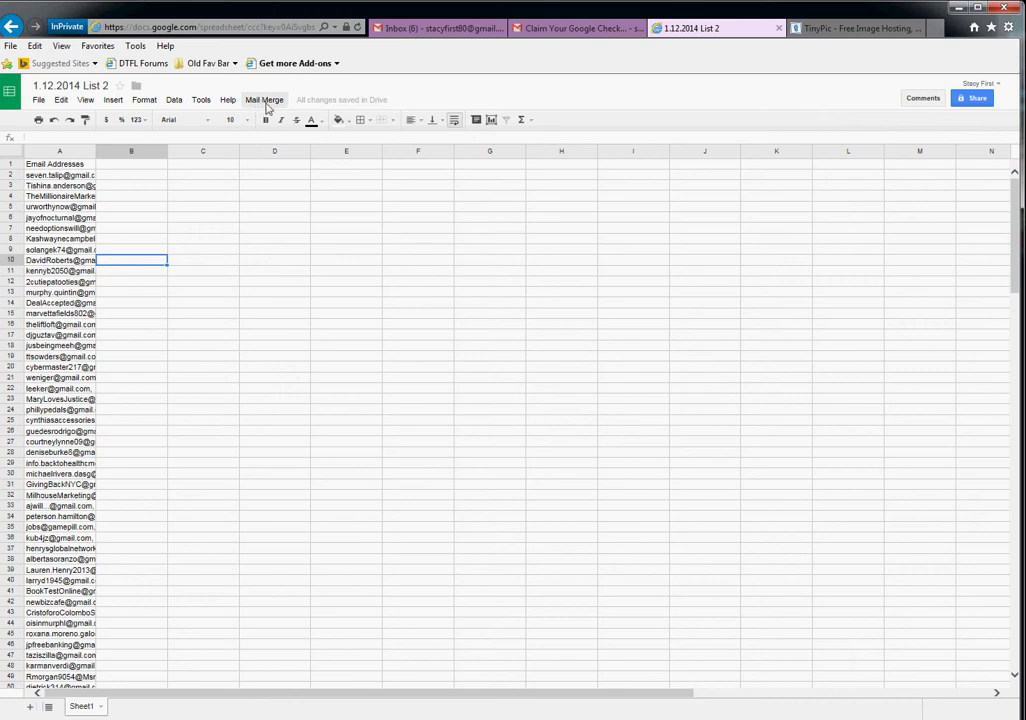
- Start a Standard Merge using Email Addresses as recipients and the 'Claim your Google Check' draft
left_click(266, 103)
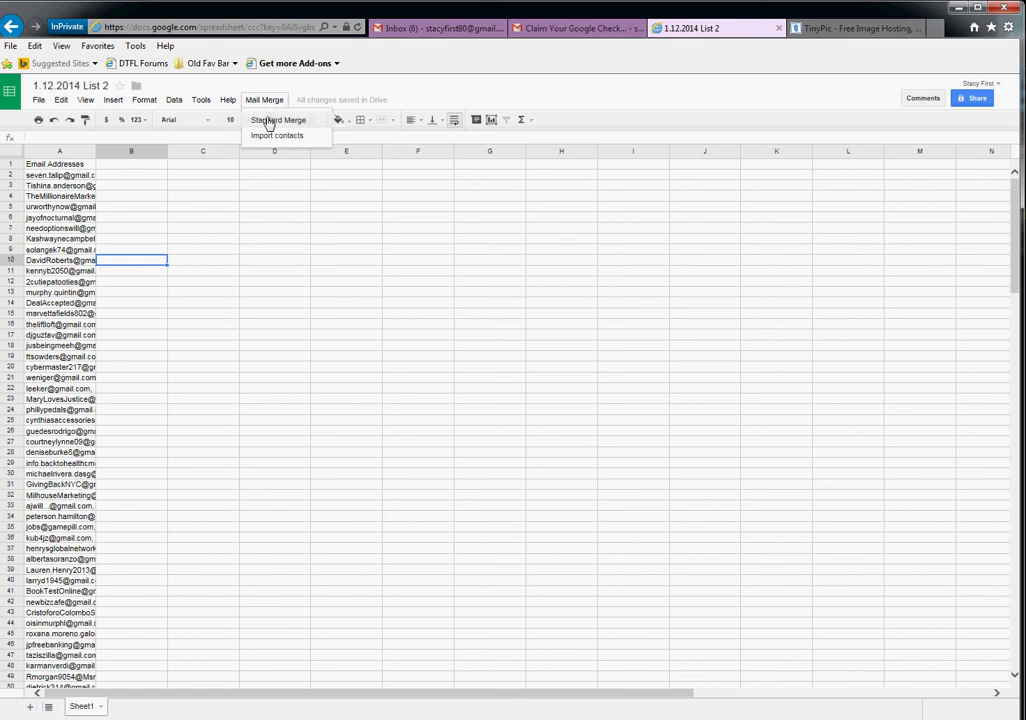
left_click(268, 121)
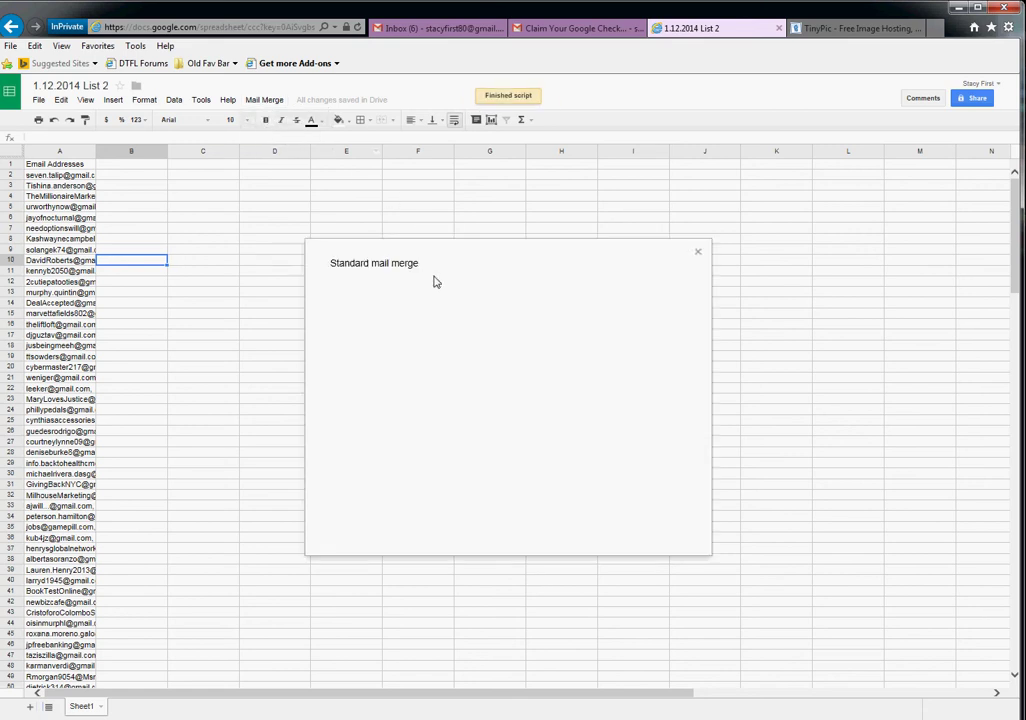
left_click(590, 318)
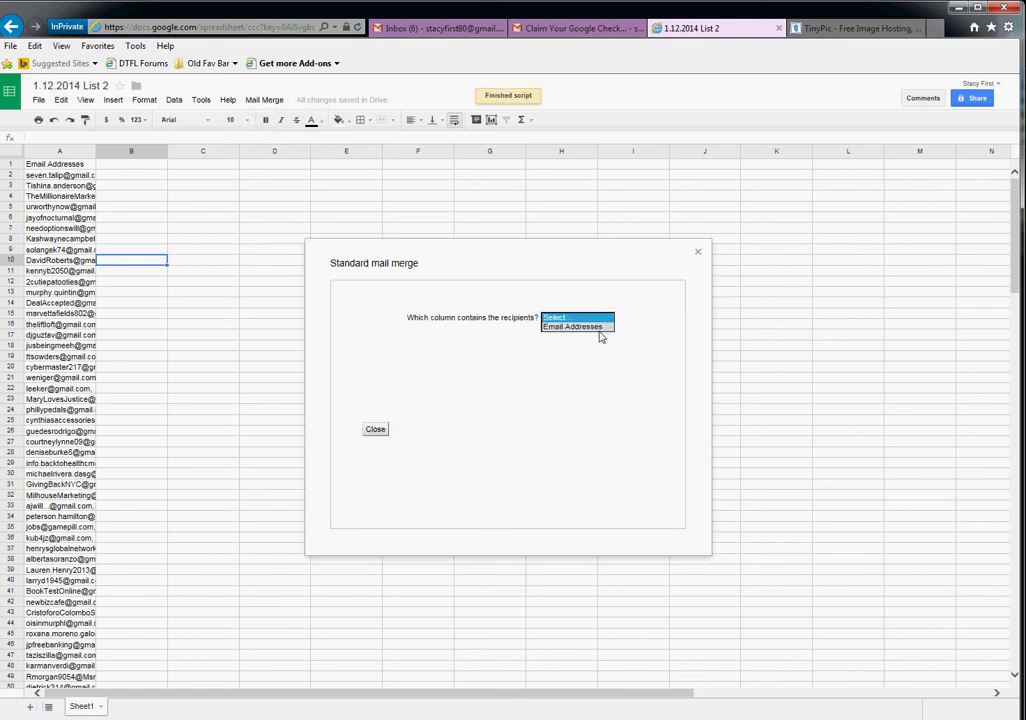
left_click(598, 328)
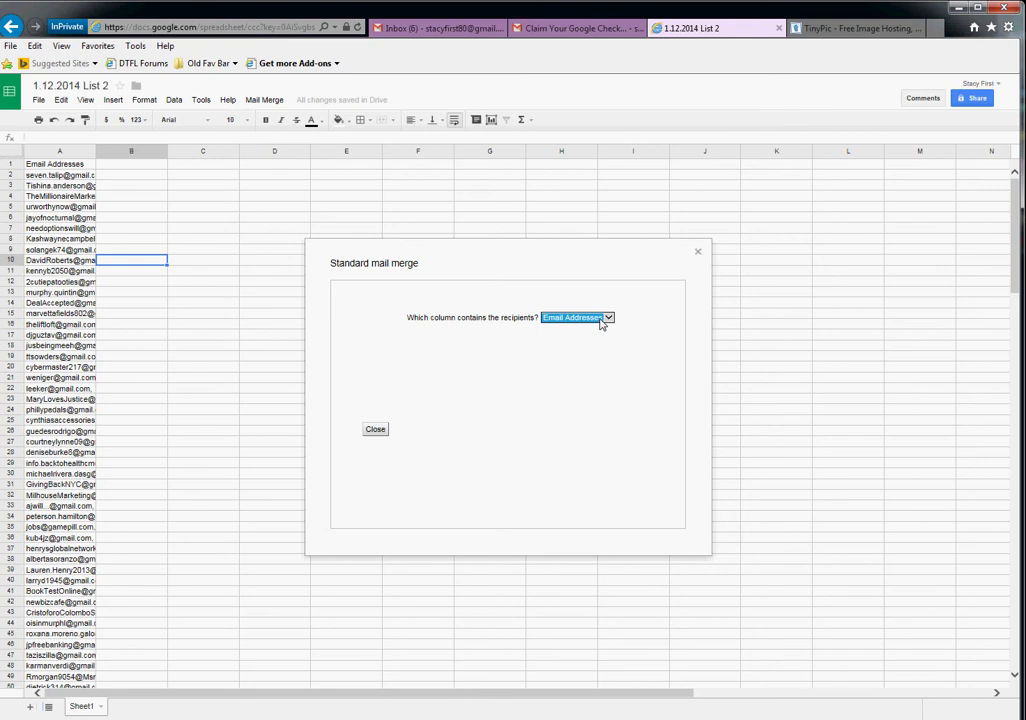
left_click(606, 320)
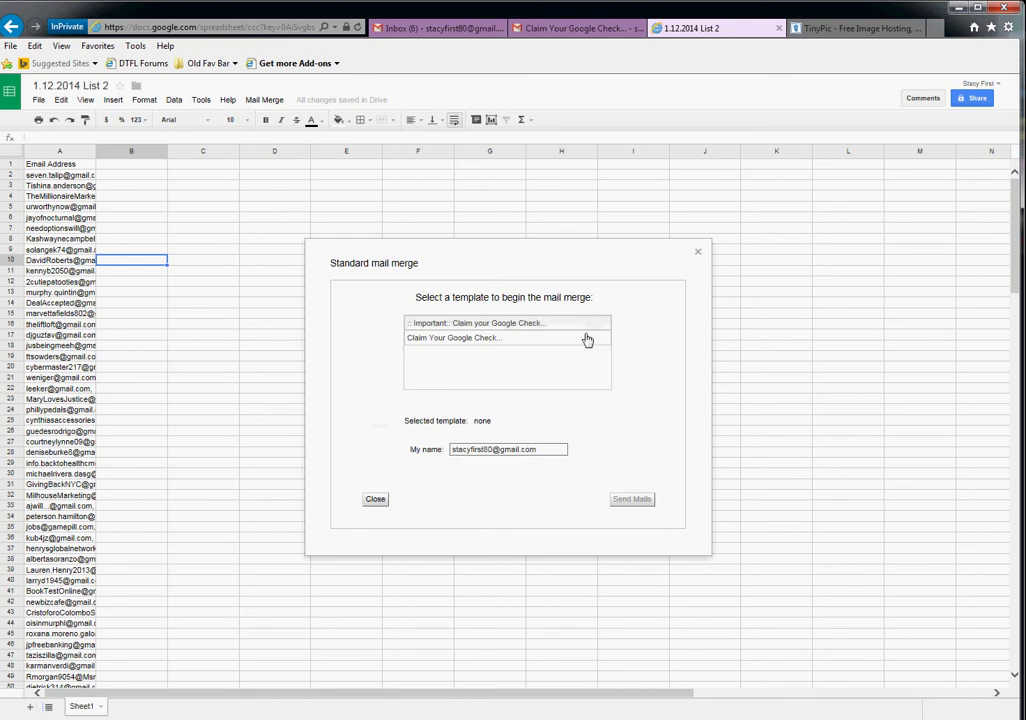
left_click(461, 325)
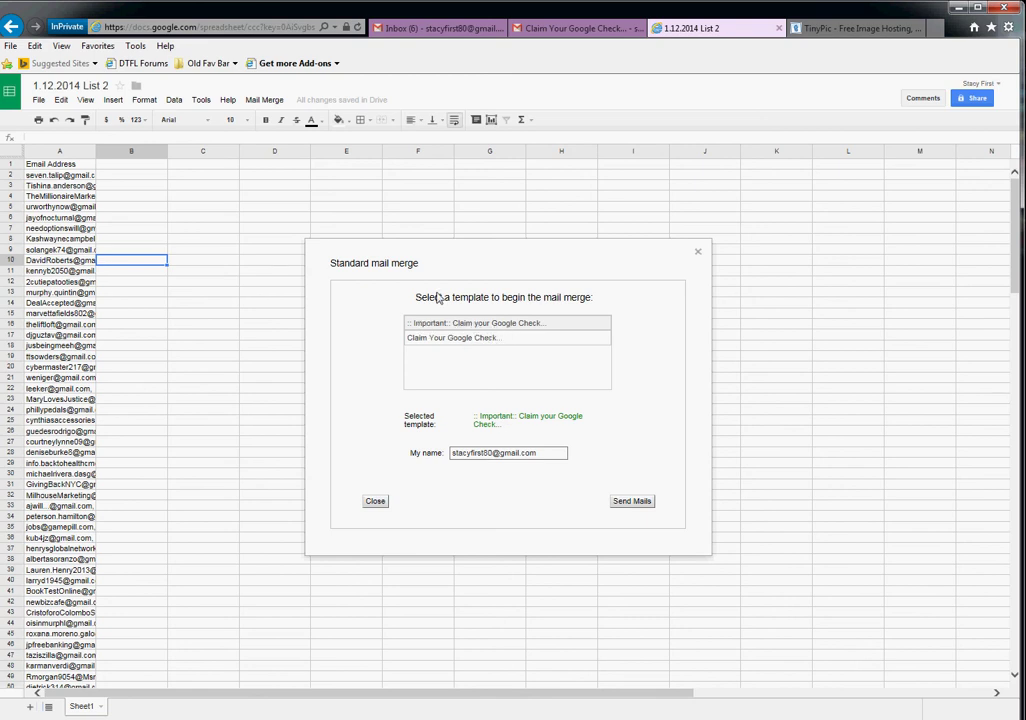
left_click(463, 33)
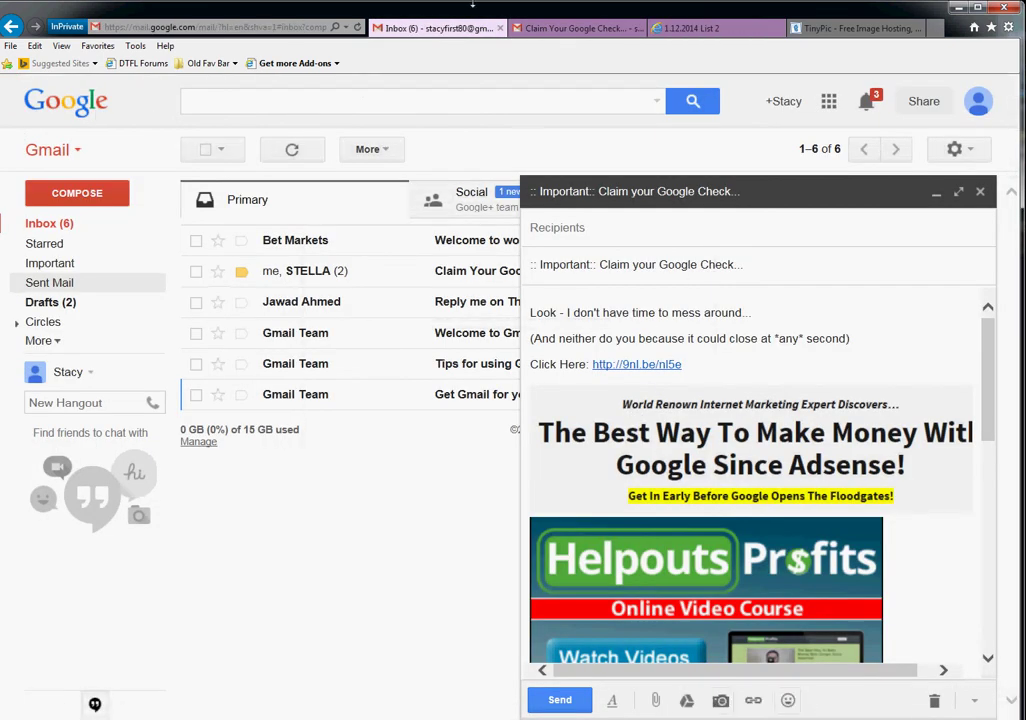
key("ctrl+Tab")
key("ctrl+Tab")
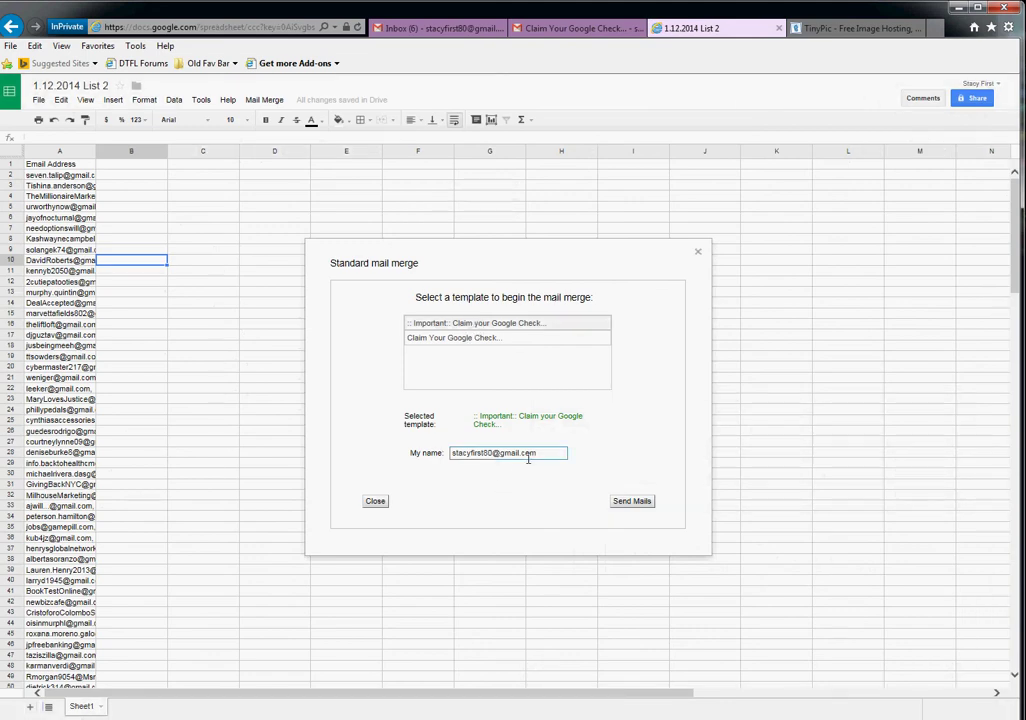
- Replace the sender name with 'Your Google Check Is Waiting...' and send the mails
left_click_drag(536, 453, 421, 454)
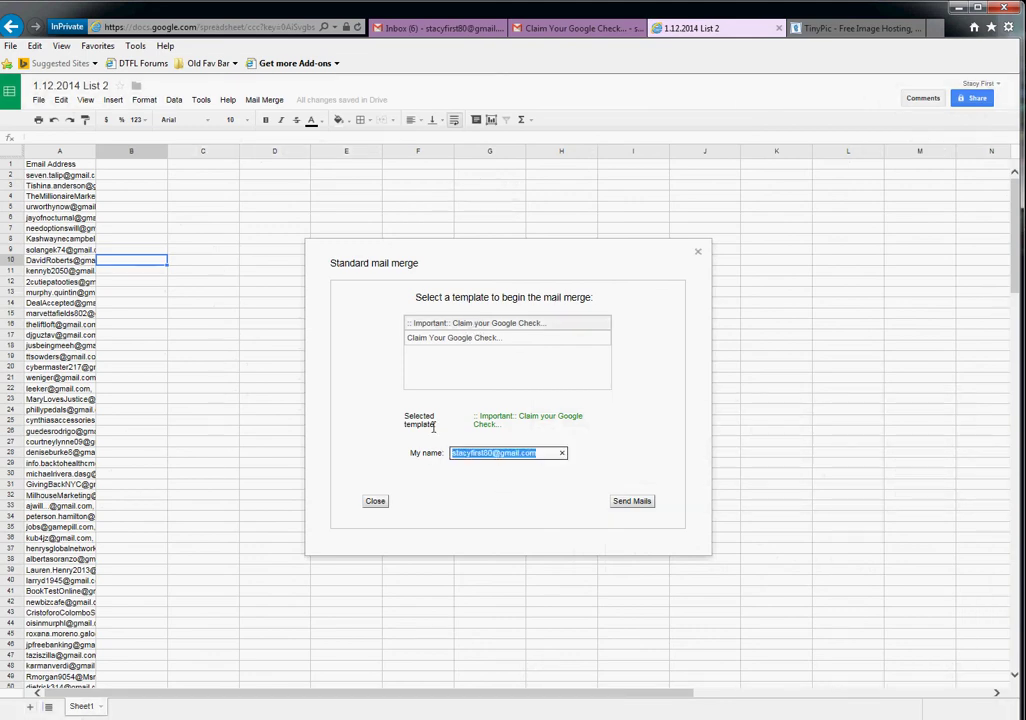
key("BackSpace")
type("YGoogle Check Waiting")
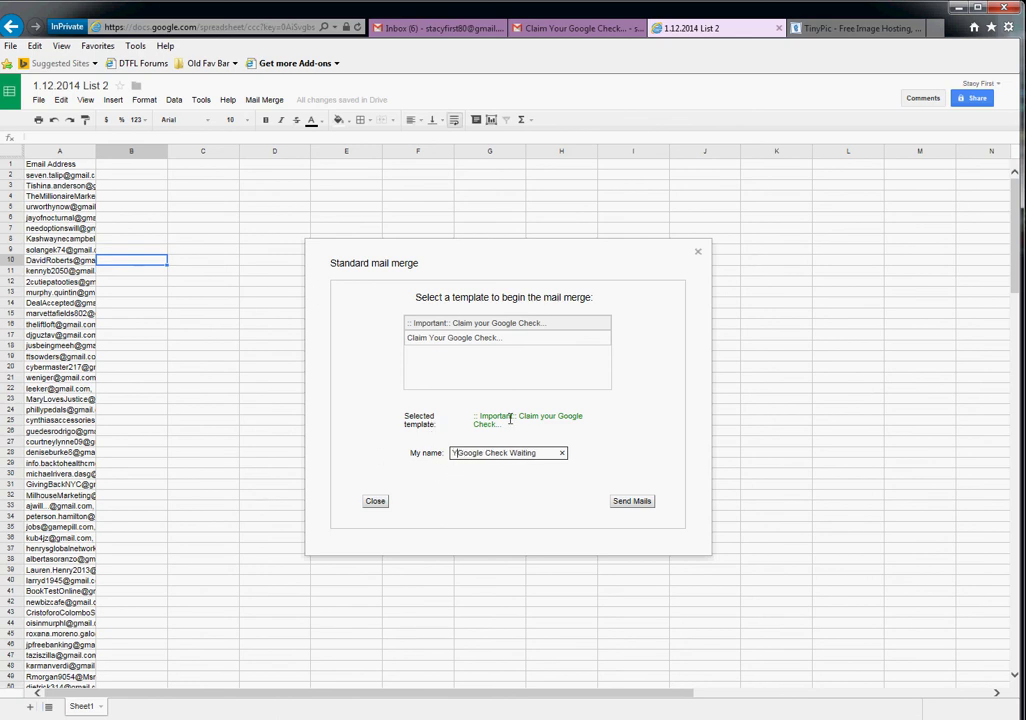
type("Your")
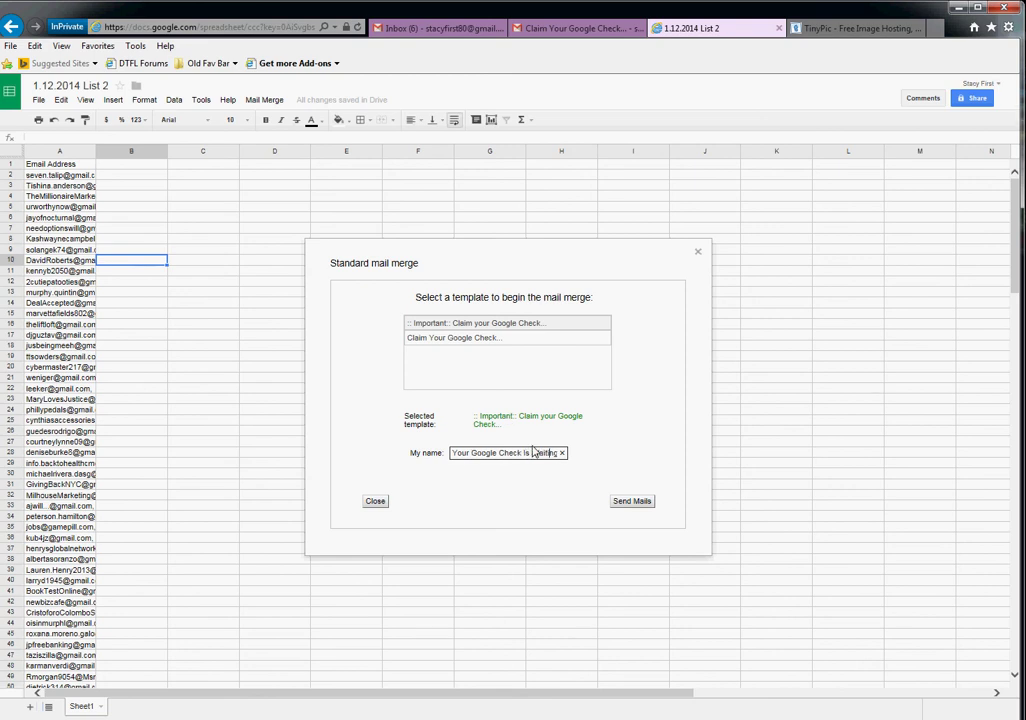
key("End")
type("...")
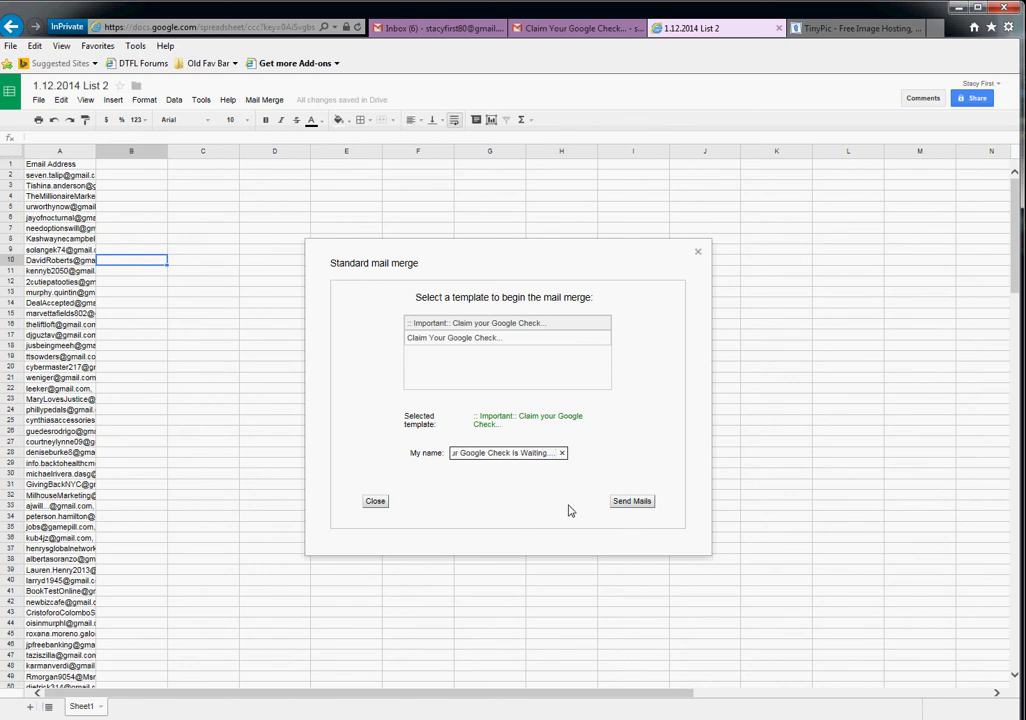
left_click(624, 502)
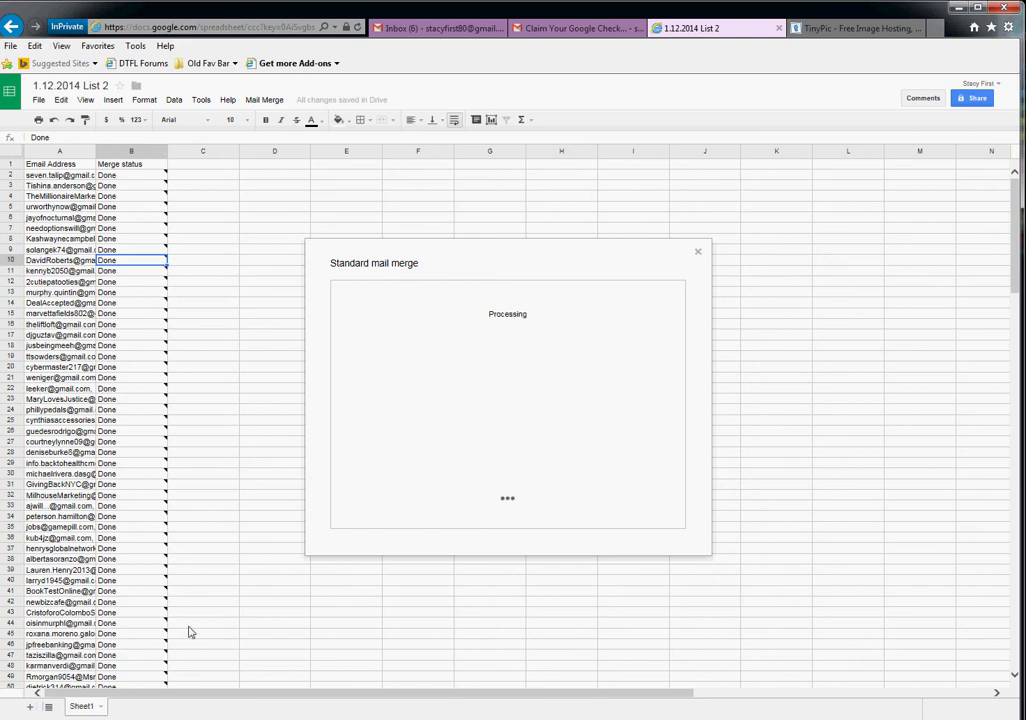
- Scroll through the list to confirm every address row is marked Done
left_click_drag(1014, 215, 990, 619)
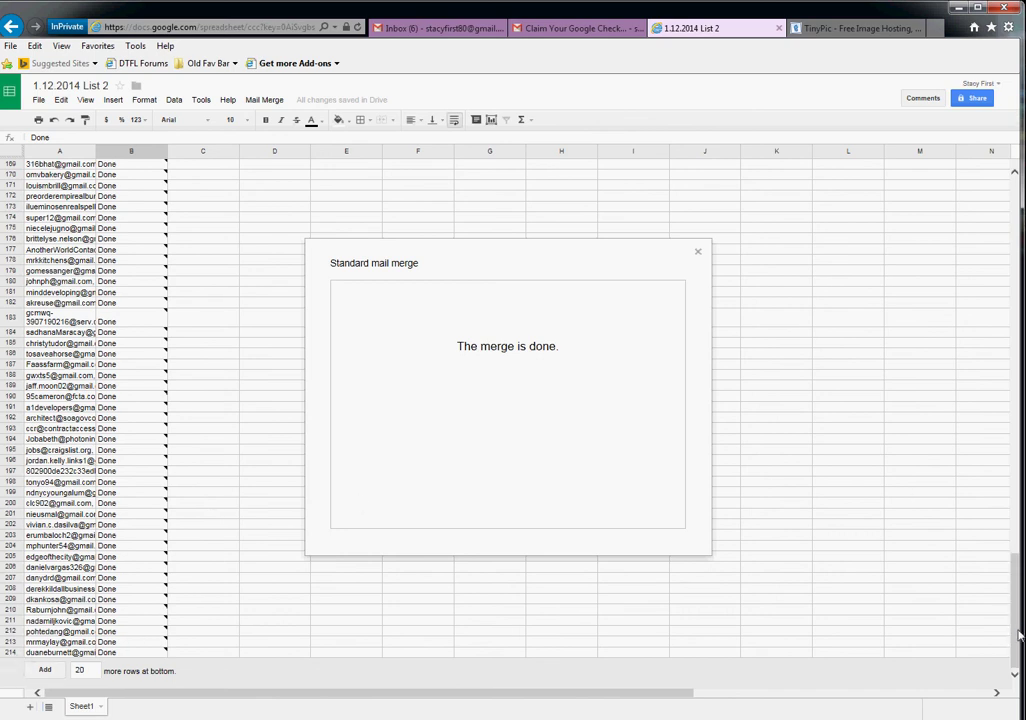
left_click_drag(1020, 635, 1018, 270)
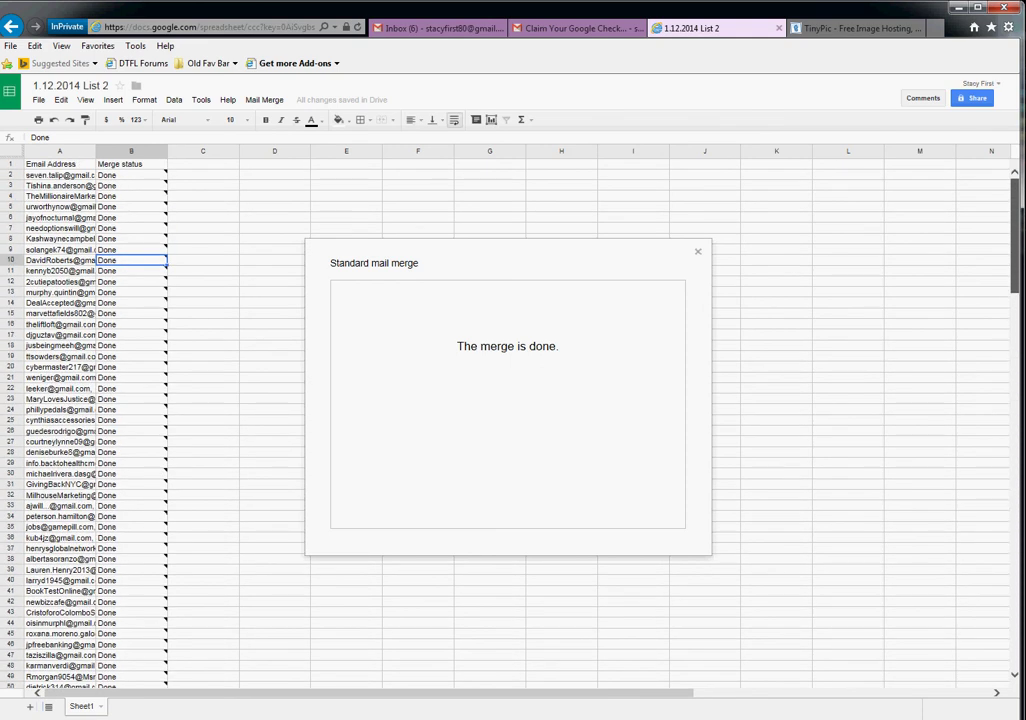